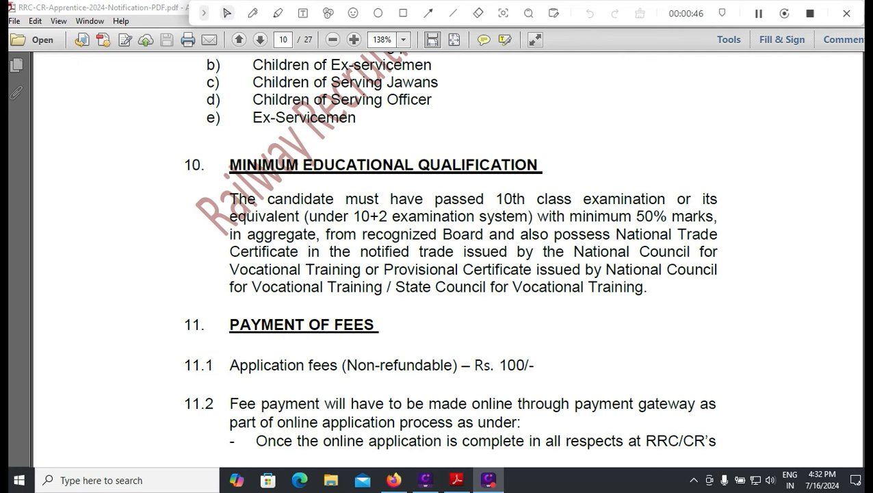
- Scroll through the fee, PwBD disability and How to Apply sections on pages 10–12 of the notification
scroll(450, 246, down, 1)
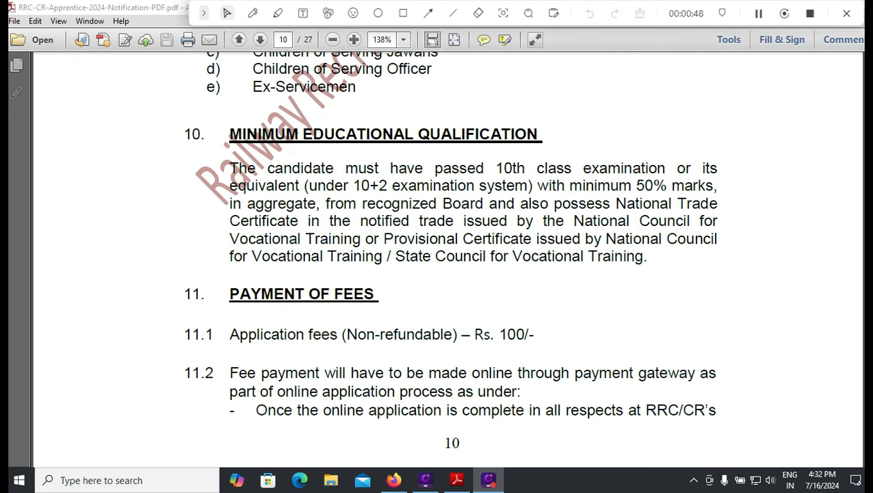
scroll(448, 260, down, 3)
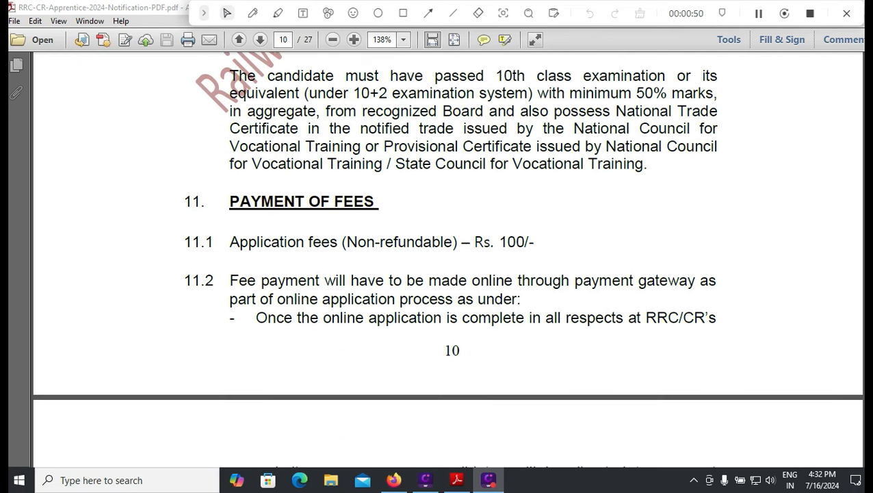
scroll(449, 260, down, 10)
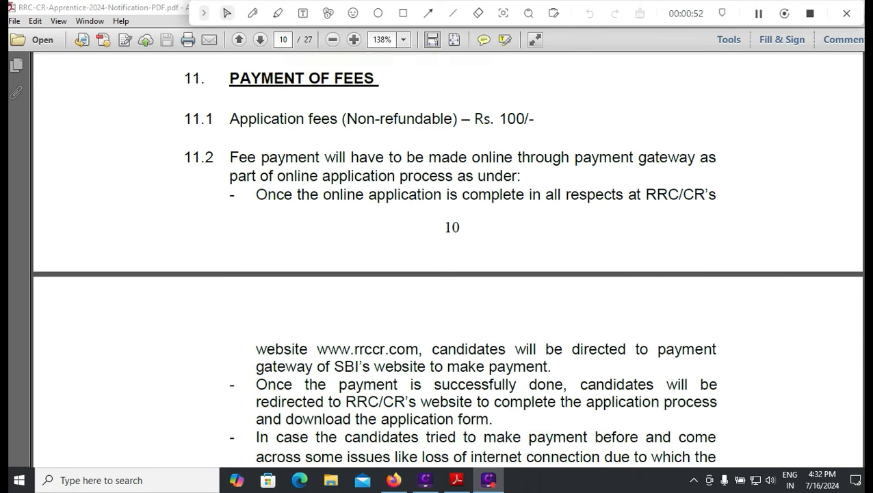
scroll(448, 260, down, 10)
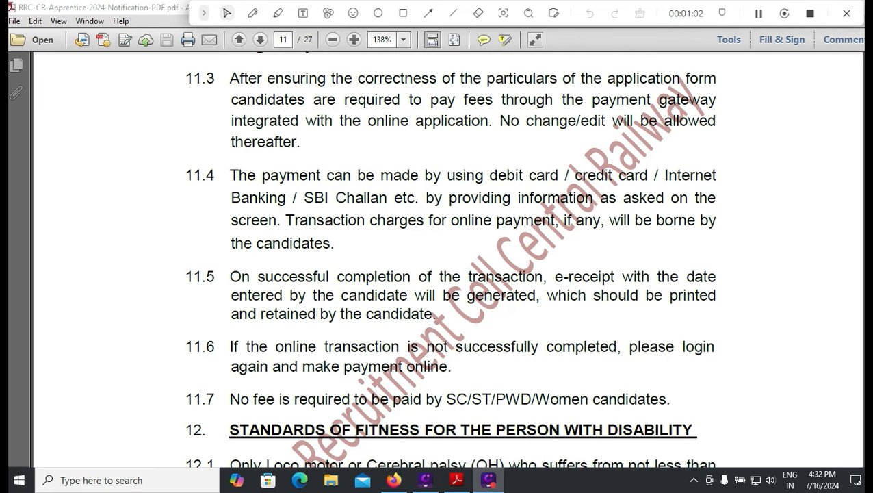
scroll(446, 261, up, 10)
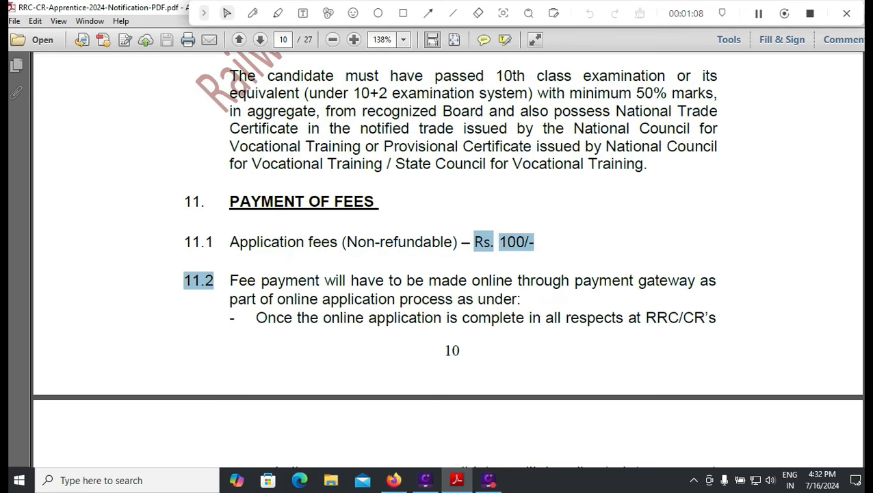
scroll(446, 260, down, 12)
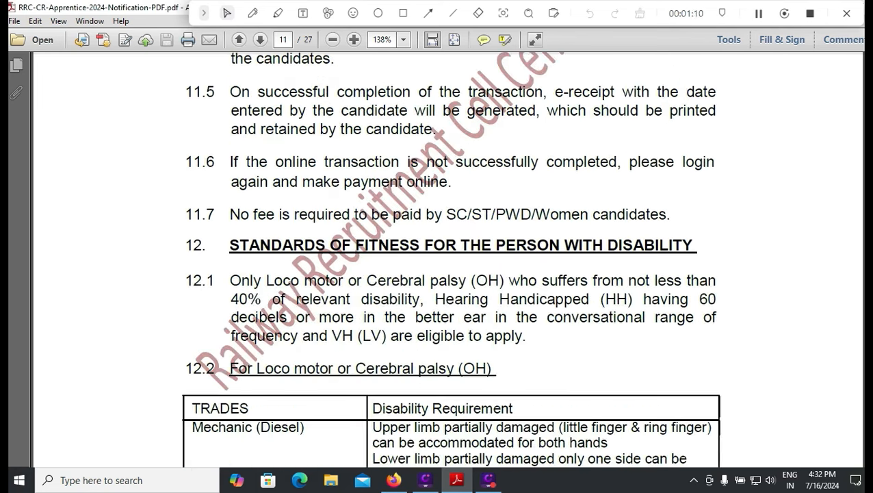
scroll(447, 260, down, 3)
scroll(447, 260, down, 3)
scroll(447, 260, down, 3)
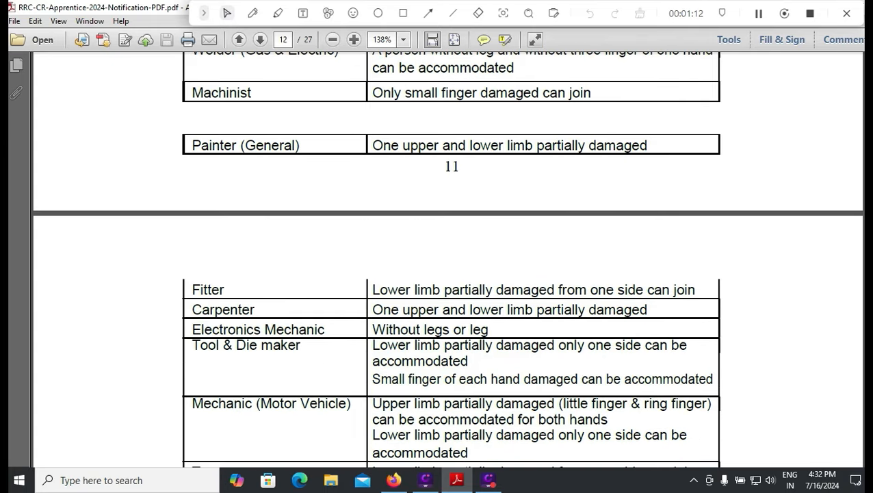
scroll(447, 260, down, 3)
scroll(447, 260, down, 3)
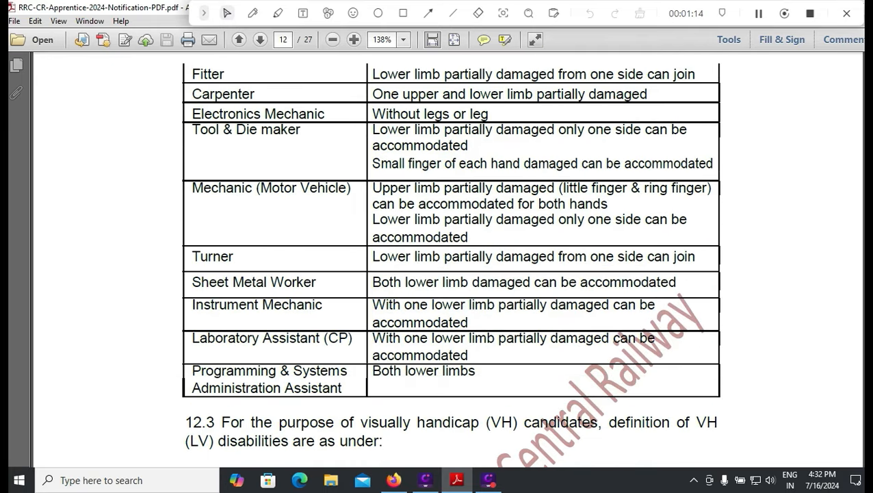
scroll(447, 260, down, 6)
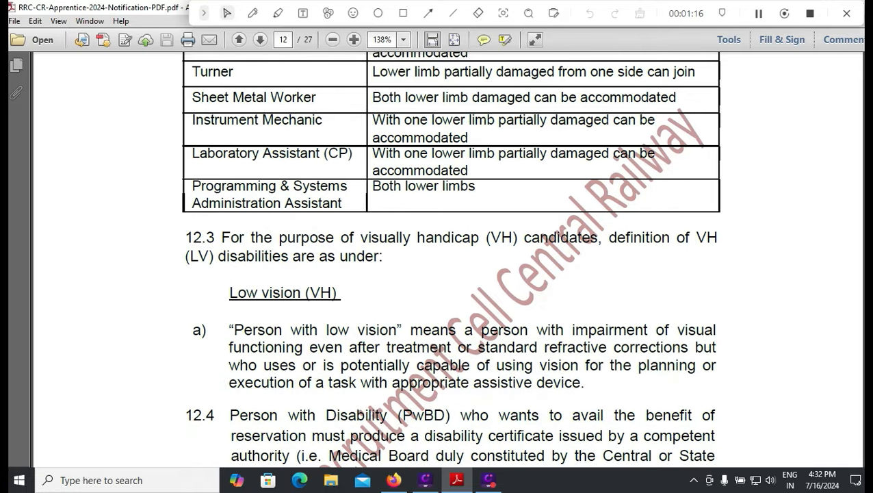
scroll(447, 260, down, 6)
scroll(447, 260, down, 3)
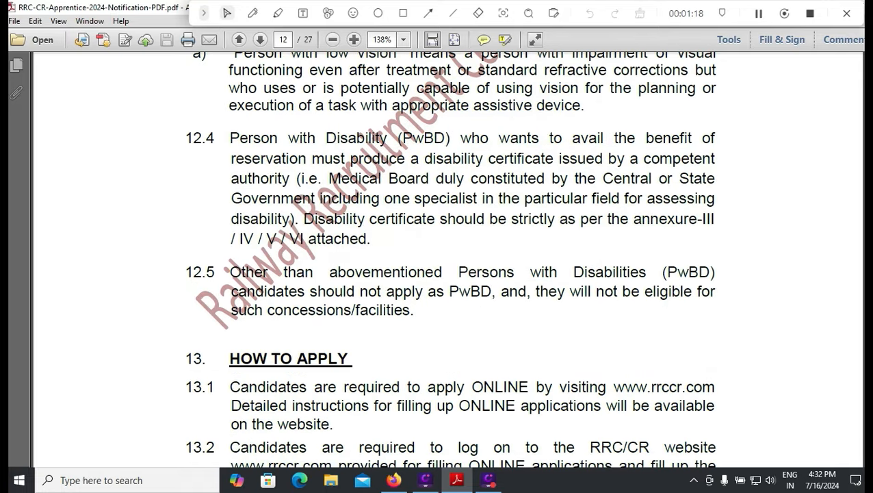
scroll(447, 260, down, 15)
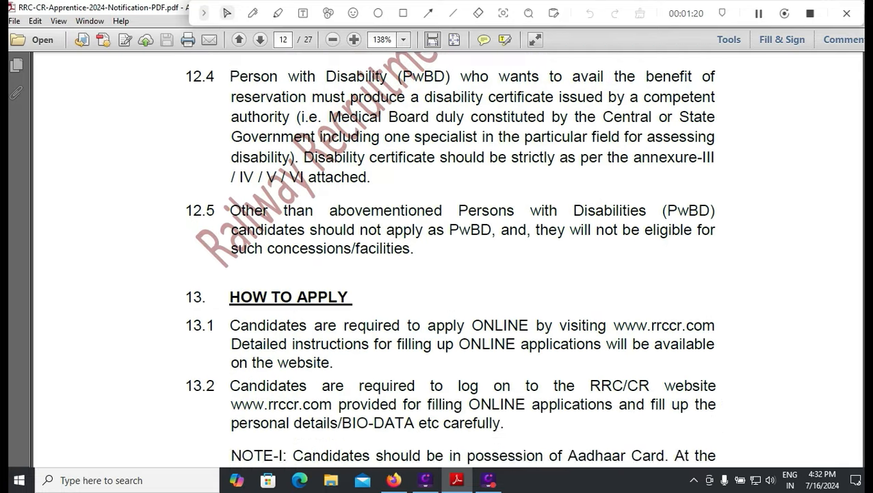
- Scroll to the photograph, signature and documents-to-upload requirements in sections 14–16 on pages 13–14
scroll(447, 260, down, 9)
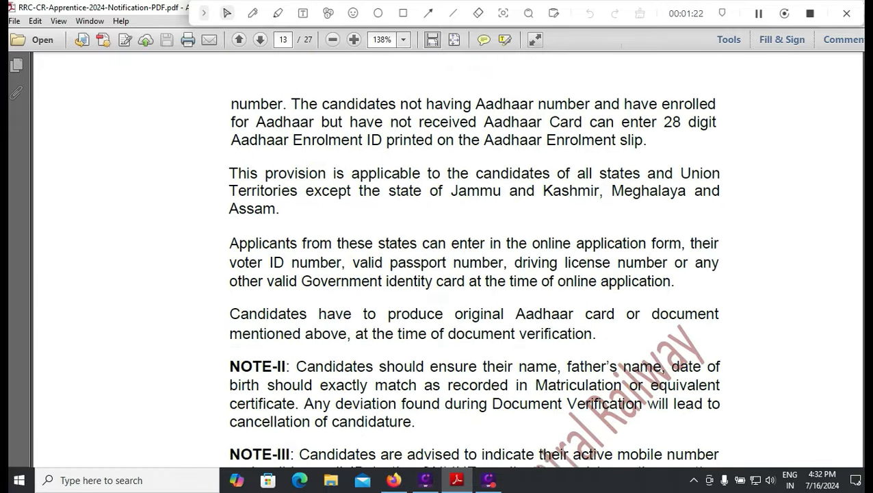
scroll(447, 260, down, 14)
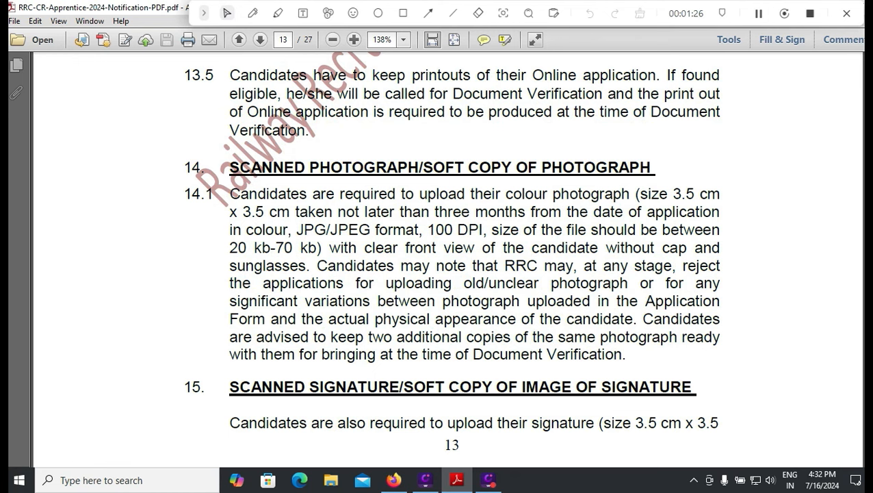
scroll(447, 260, down, 1)
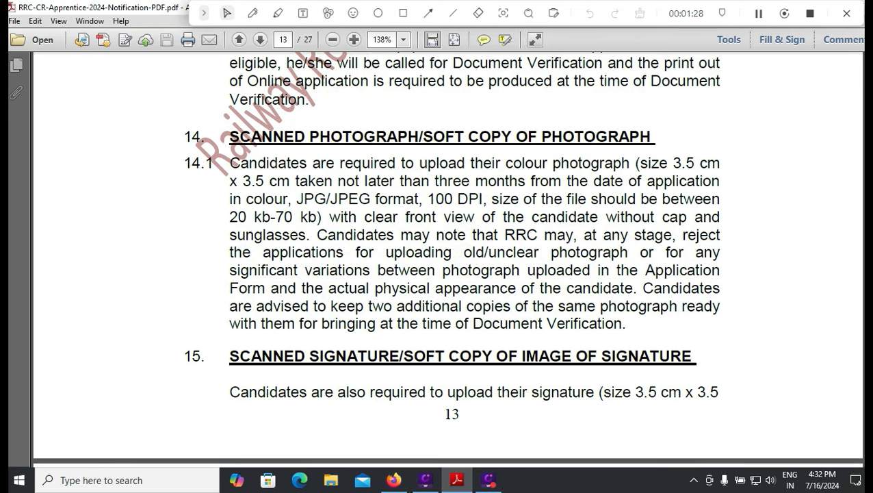
scroll(447, 260, down, 2)
scroll(447, 260, down, 1)
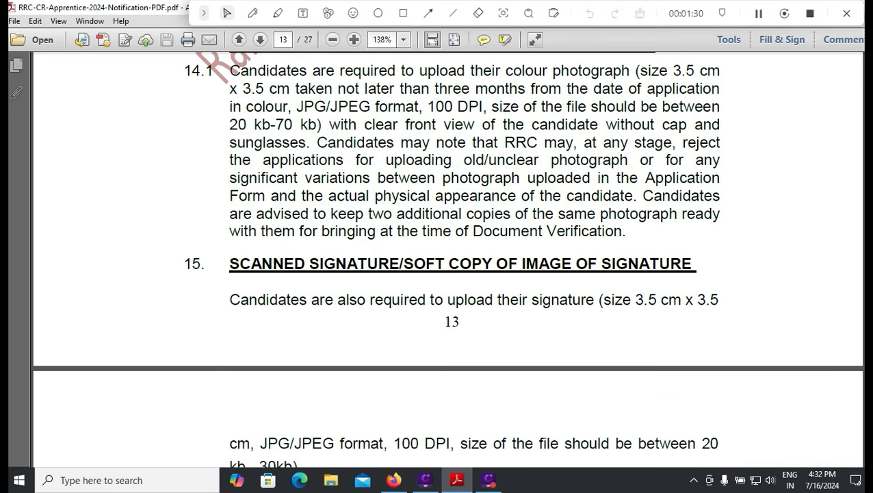
scroll(447, 260, down, 4)
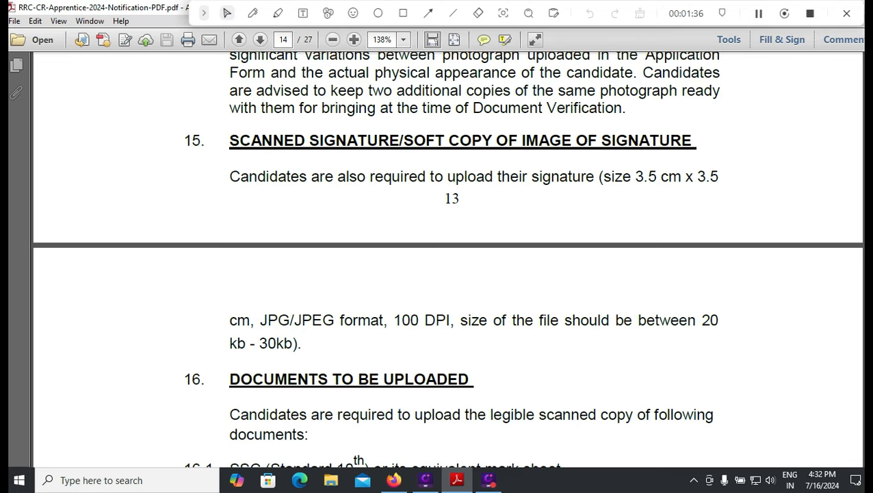
scroll(356, 462, down, 3)
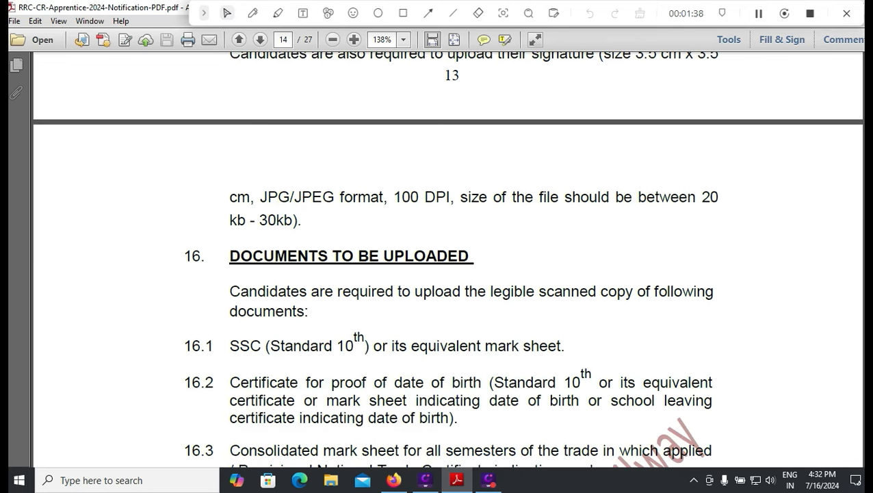
scroll(447, 259, down, 2)
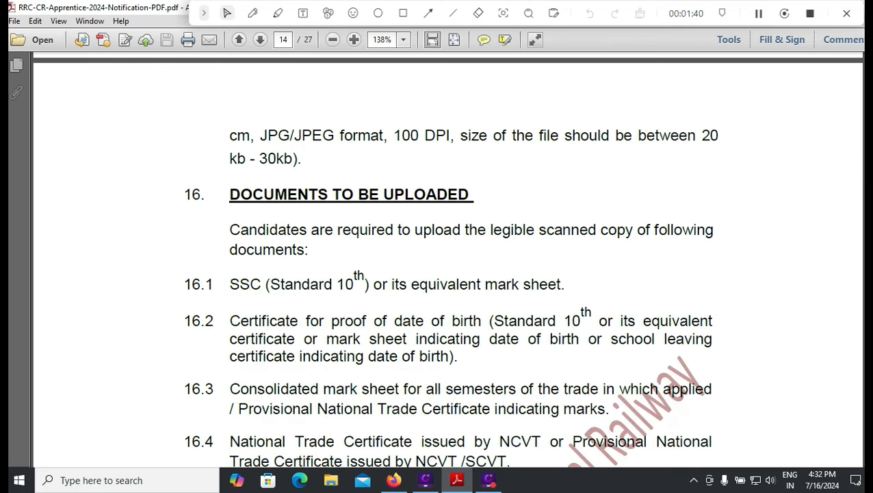
scroll(446, 262, down, 1)
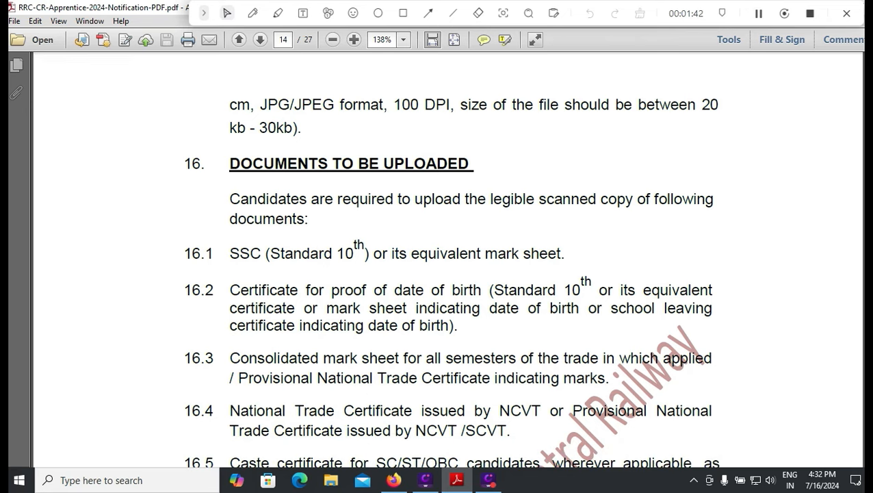
scroll(446, 261, down, 2)
scroll(447, 260, down, 2)
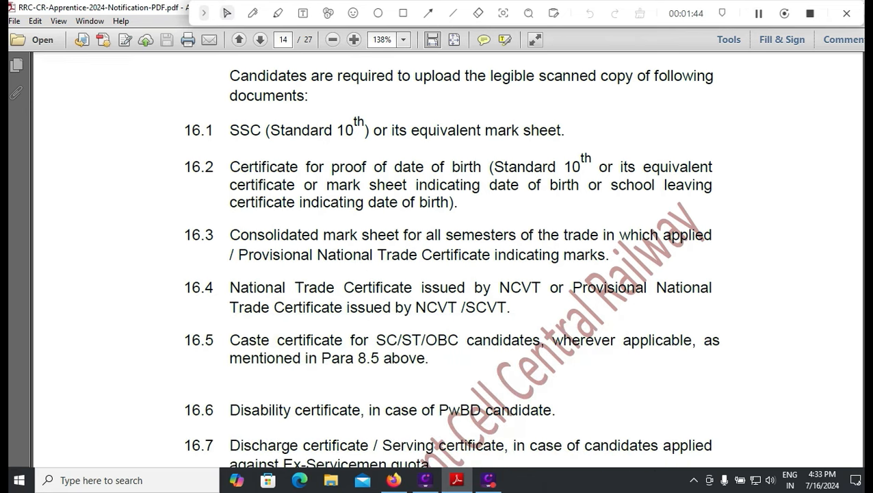
scroll(447, 260, up, 10)
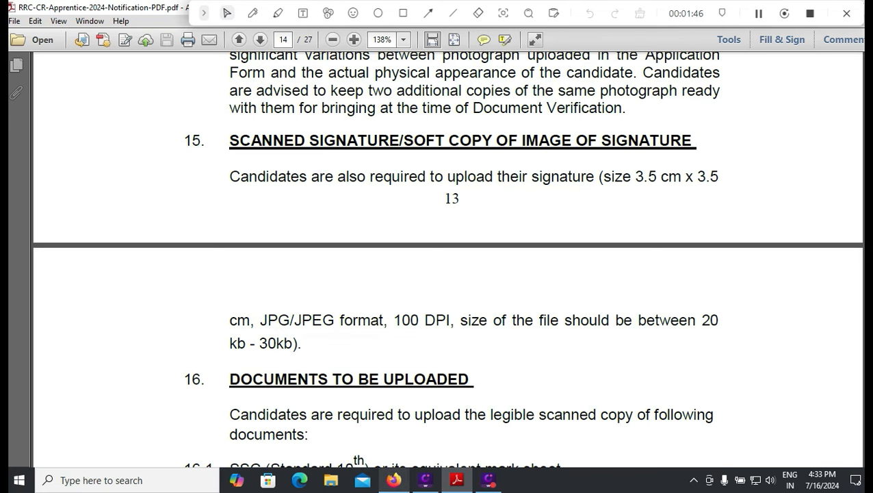
- Switch to Firefox and open the 2024-25 Act Apprentice Registration Form from the rrccr.com login page
mouse_move(393, 479)
click(392, 438)
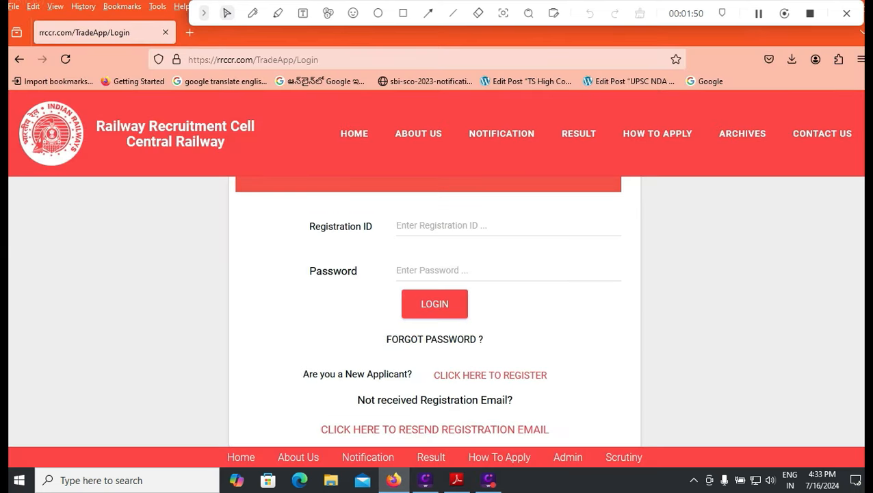
scroll(435, 311, up, 2)
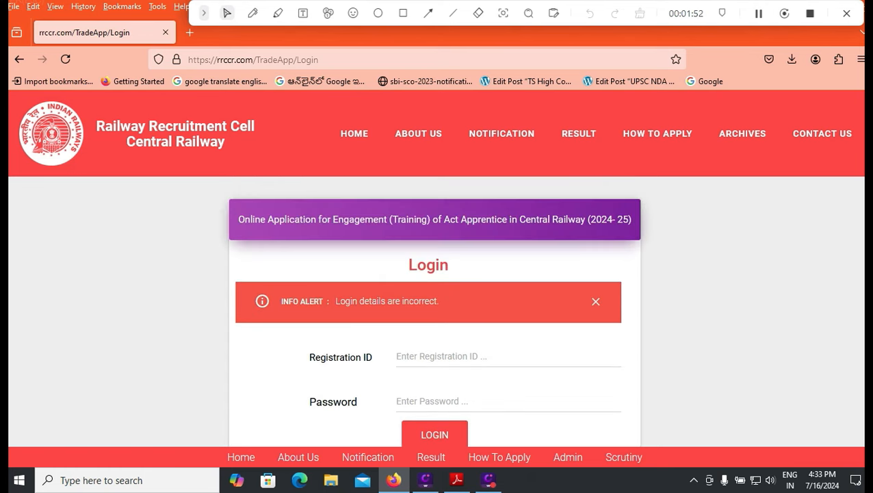
scroll(434, 369, down, 1)
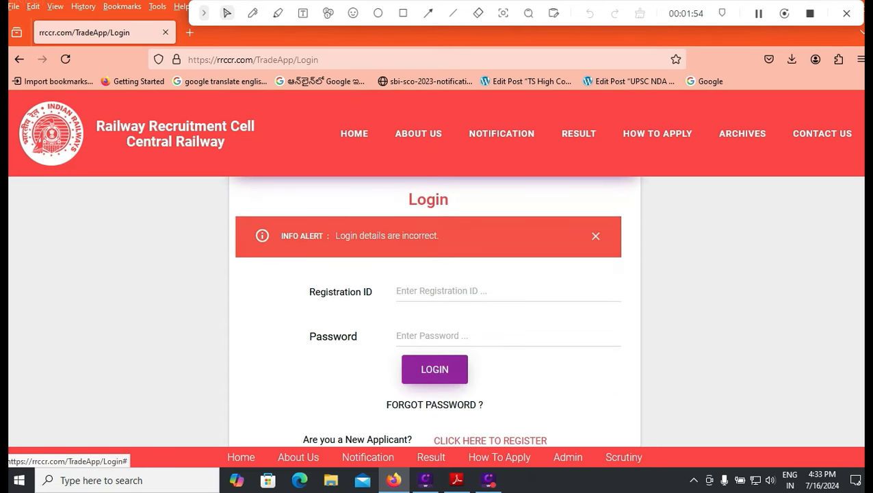
scroll(435, 370, down, 1)
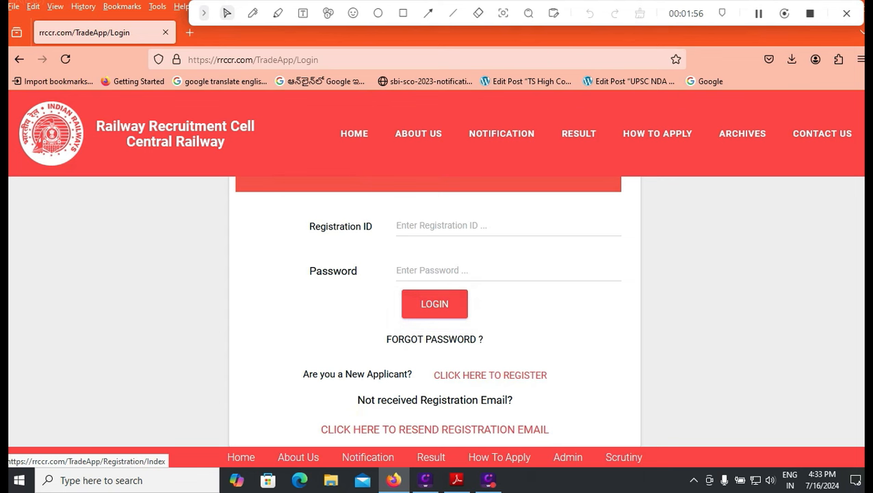
click(403, 13)
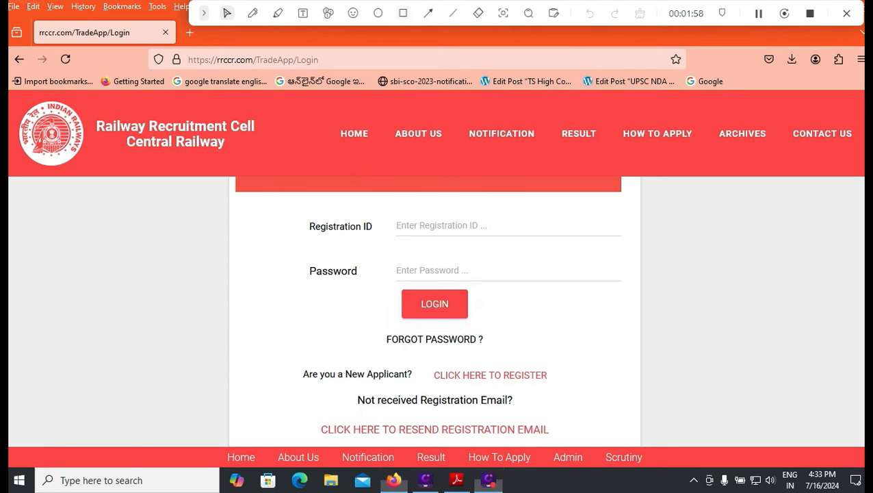
mouse_move(426, 350)
mouse_down()
mouse_move(496, 391)
mouse_move(563, 391)
mouse_up()
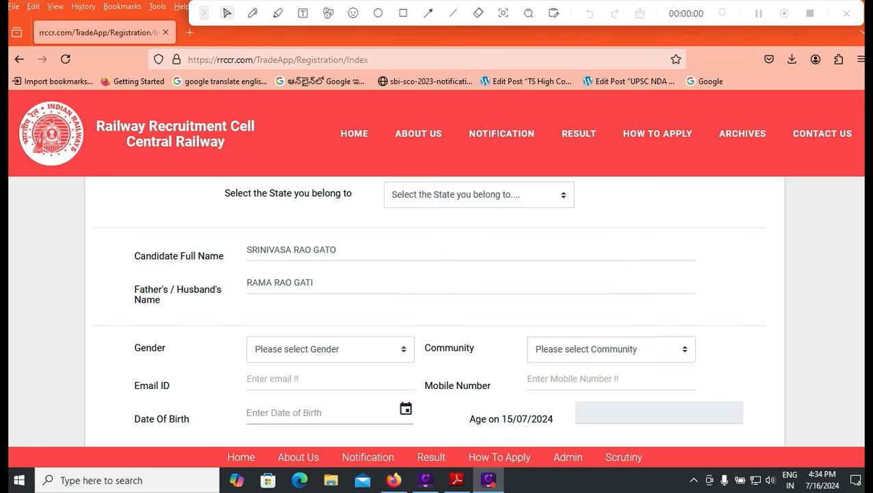
scroll(438, 308, up, 3)
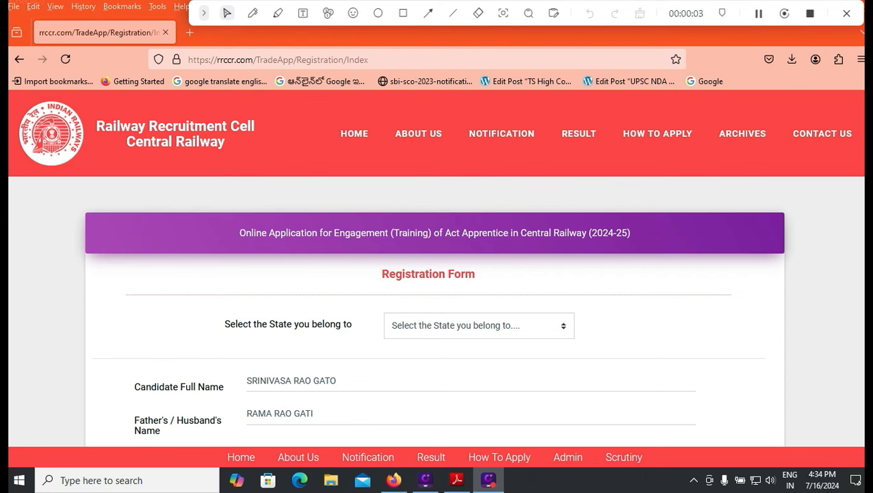
- Choose ANDHRA PRADESH as the home state and start on the Aadhar Card Number field
click(479, 325)
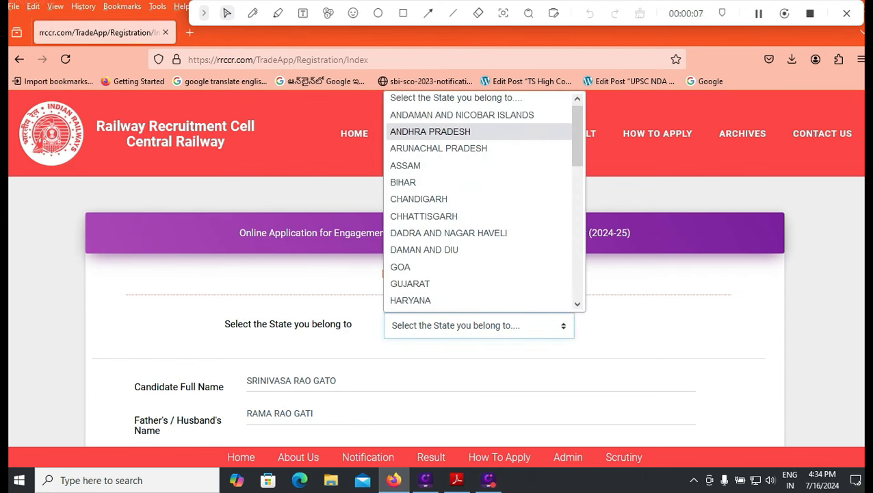
mouse_move(577, 136)
mouse_down()
mouse_move(578, 271)
mouse_move(578, 141)
mouse_up()
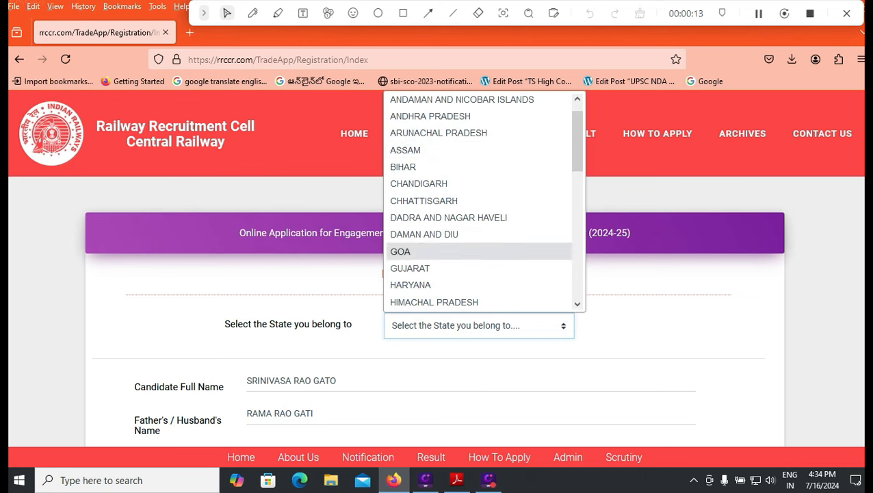
click(429, 115)
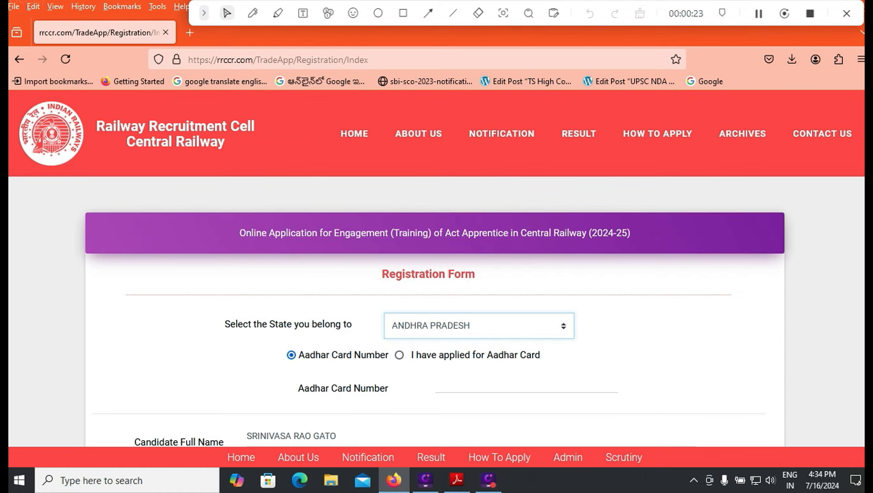
click(452, 383)
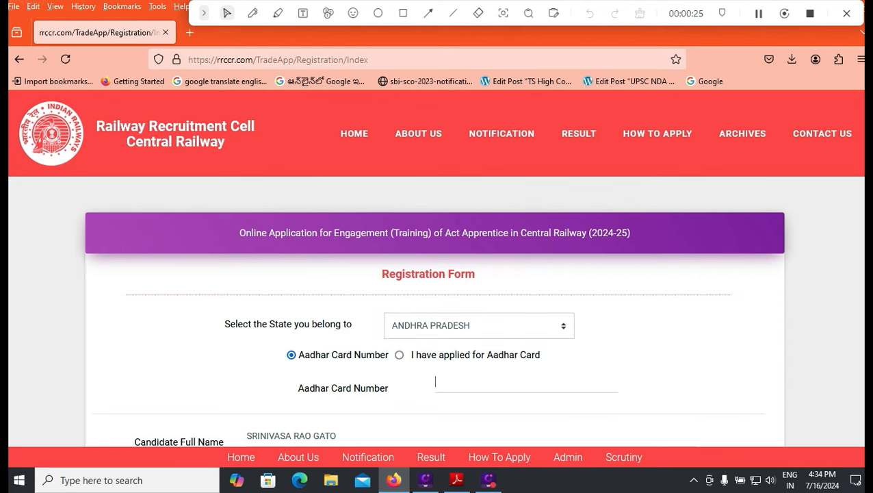
scroll(437, 308, down, 2)
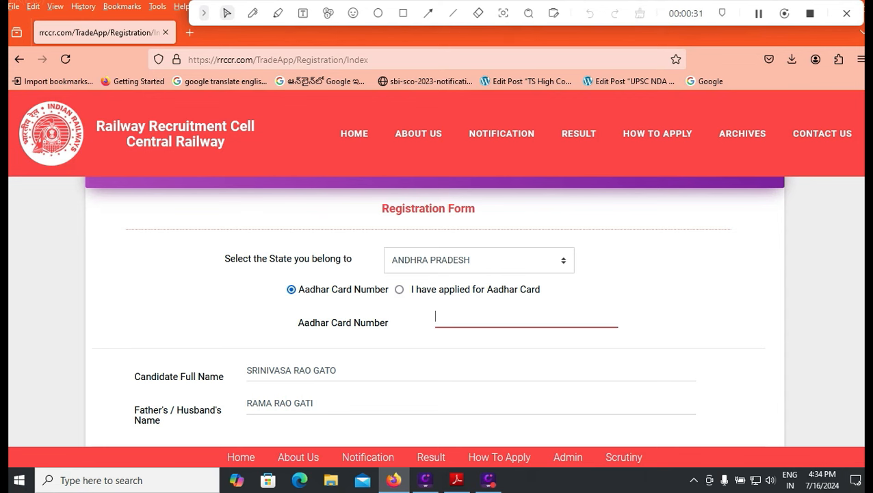
scroll(437, 308, down, 2)
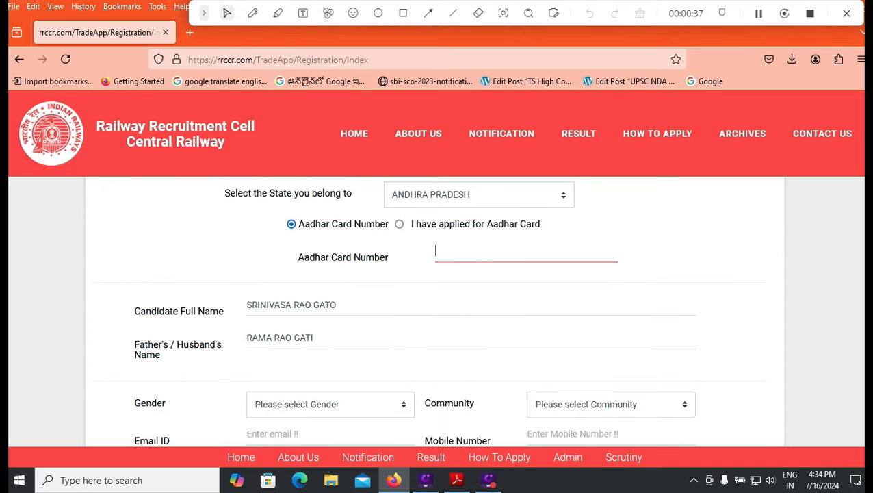
- Delete the misspelled last letter of the candidate's surname
click(336, 305)
key(BackSpace)
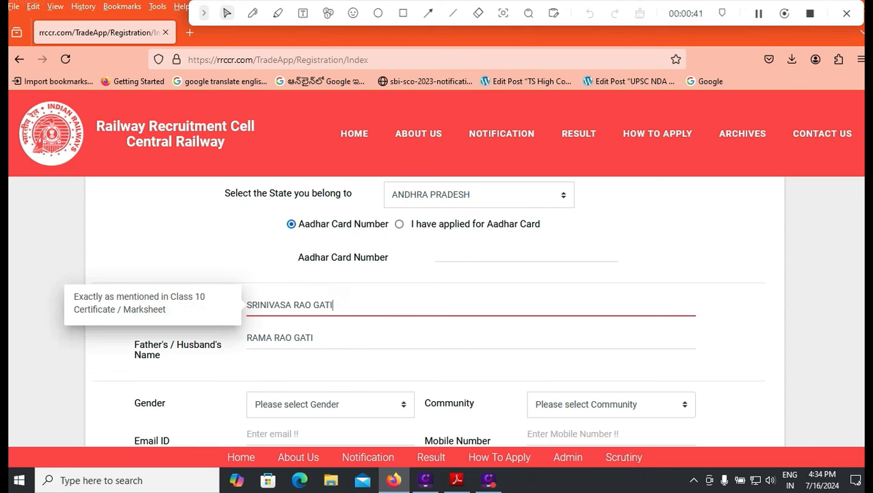
scroll(437, 325, down, 2)
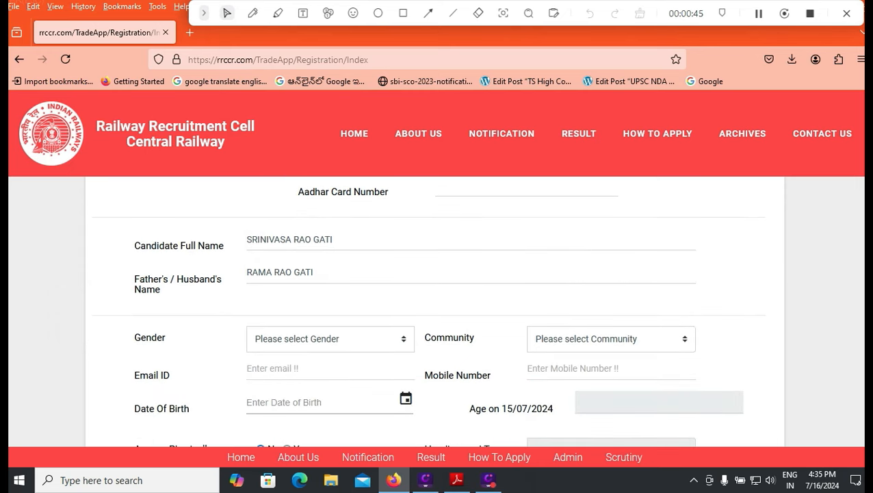
- Set gender to Male and community to SC
click(330, 339)
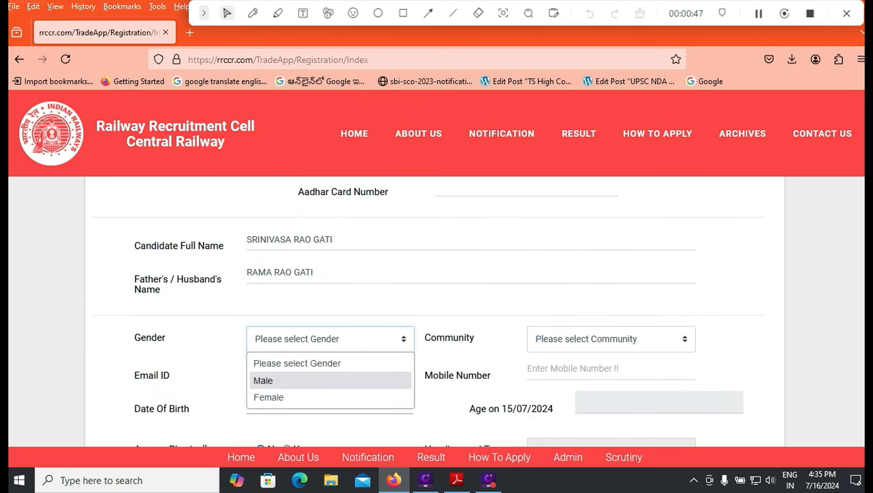
key(Return)
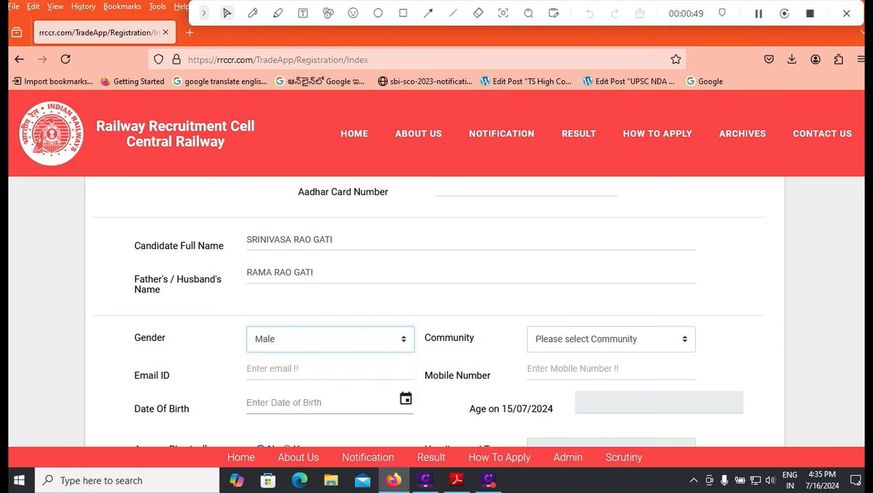
click(611, 338)
key(Down)
key(Down)
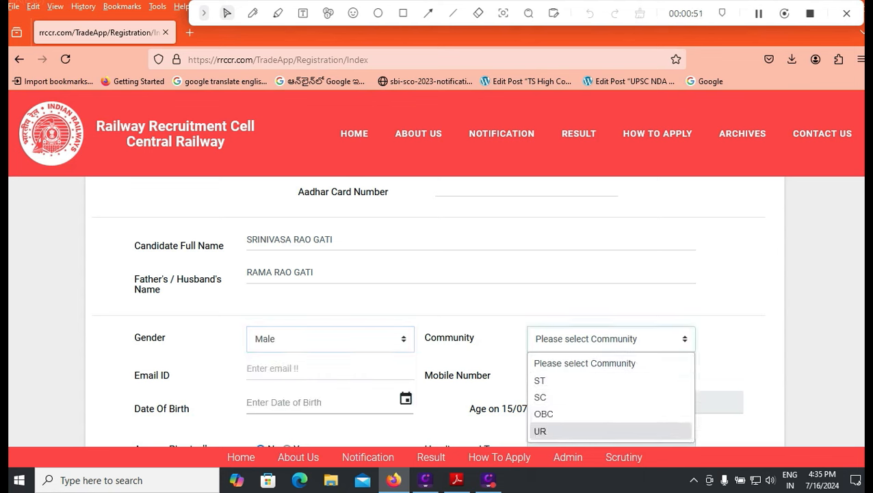
key(Up)
key(Up)
key(Return)
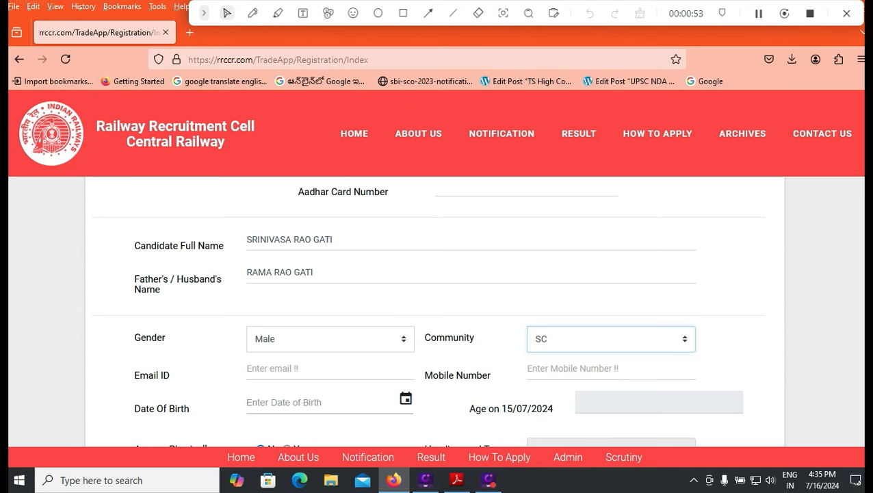
- Enter the candidate's mobile number
key(Tab)
key(Tab)
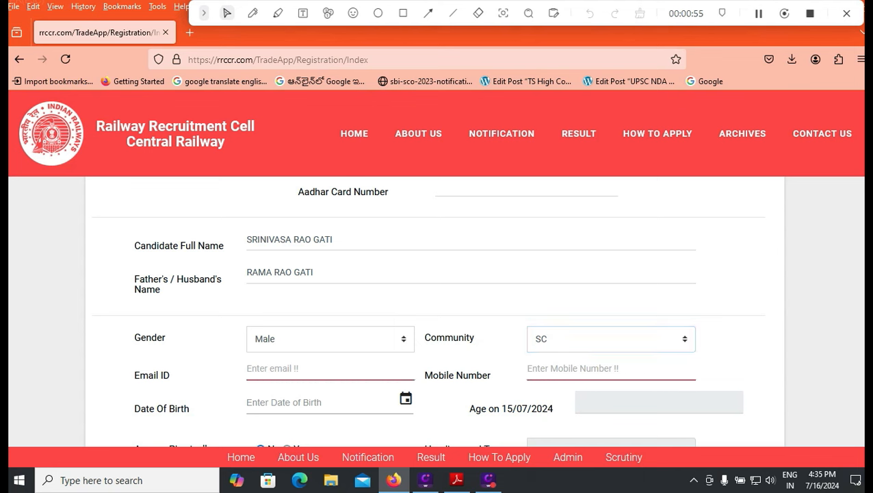
text(9999999999)
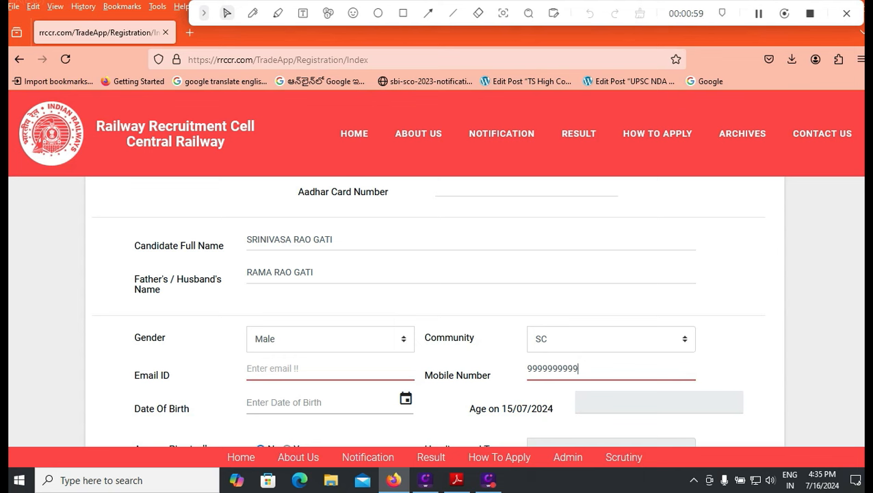
key(shift+Tab)
- Page the calendar back to 2002 and pick January 1 as the date of birth
click(321, 403)
click(343, 213)
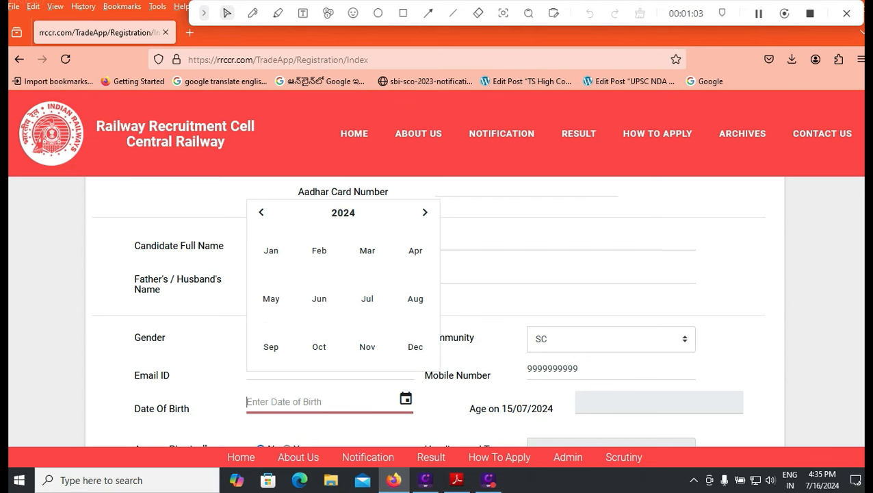
click(261, 212)
click(261, 212)
click(343, 212)
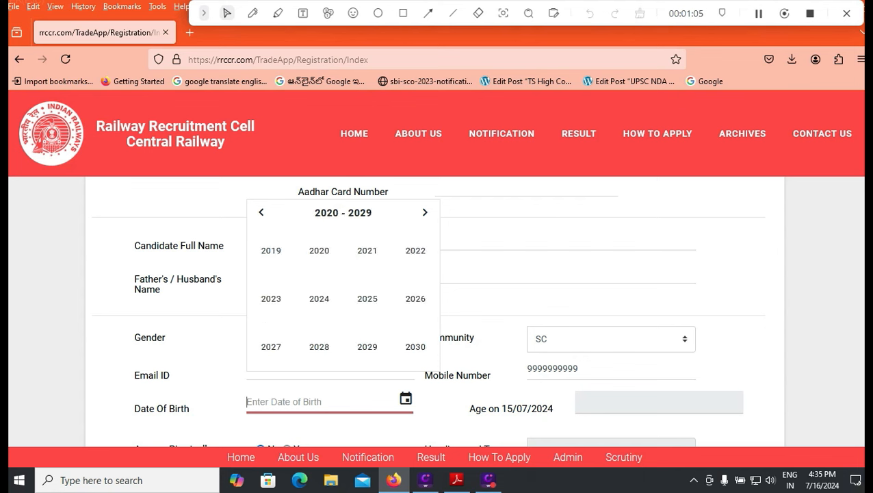
click(262, 212)
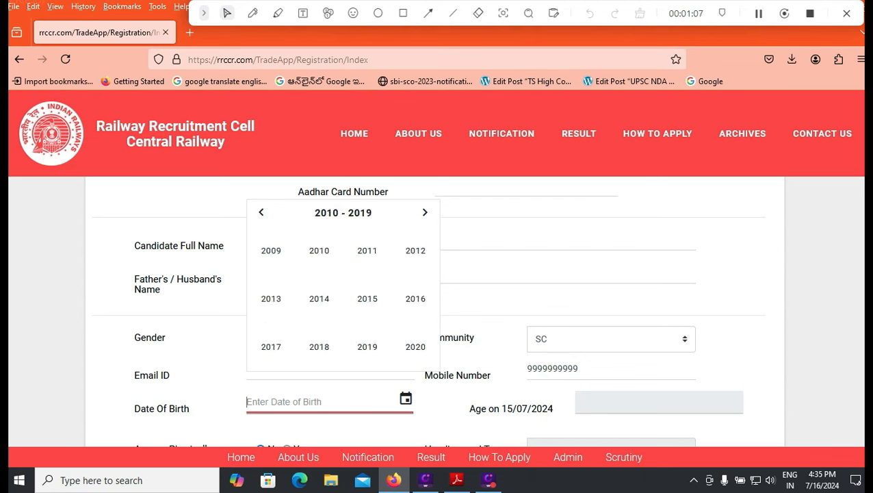
click(262, 212)
click(416, 250)
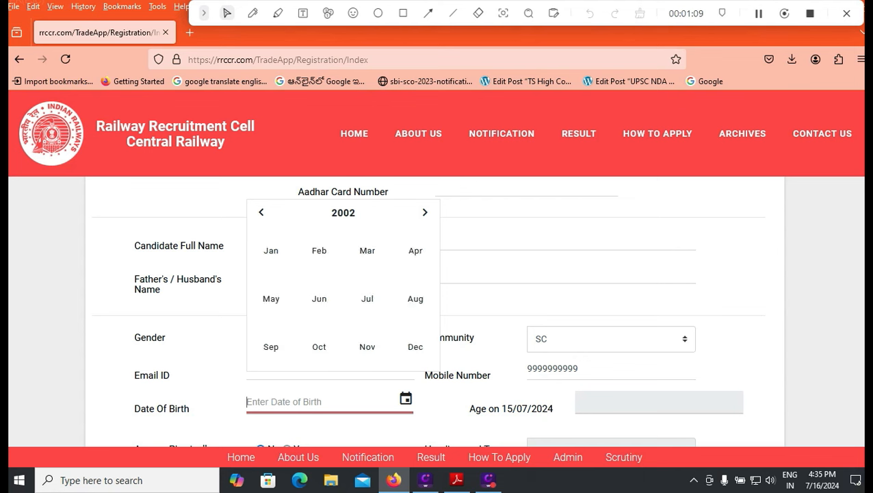
click(271, 250)
click(314, 267)
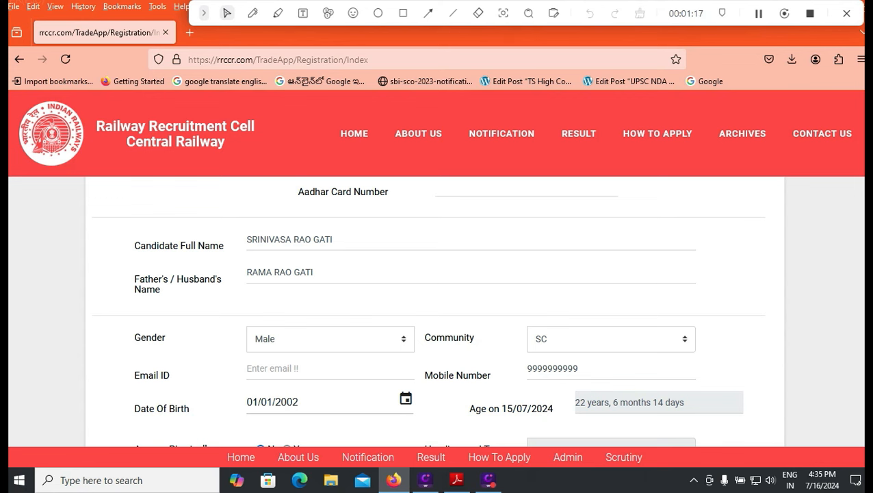
scroll(428, 301, down, 2)
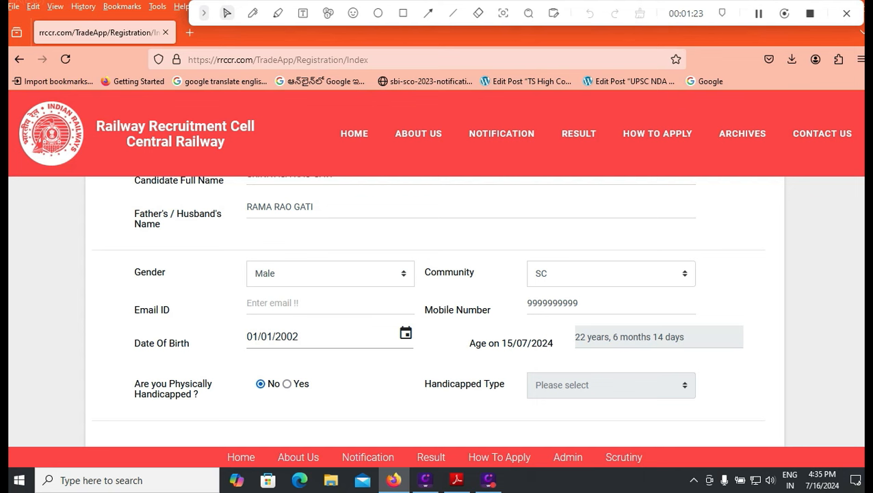
click(287, 383)
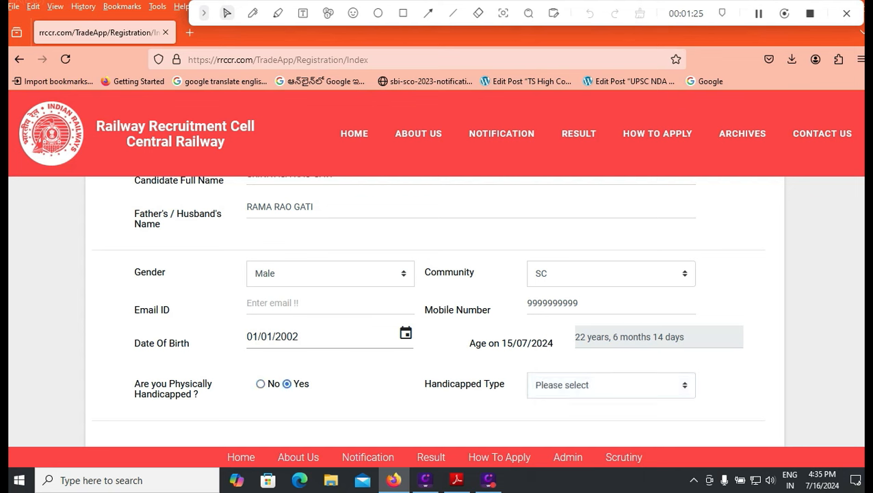
click(602, 385)
click(602, 384)
click(260, 383)
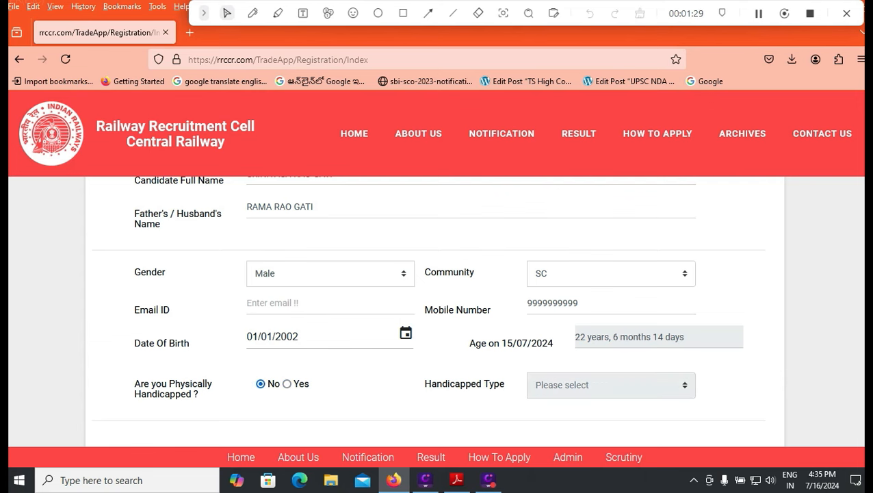
scroll(260, 384, down, 1)
scroll(428, 311, down, 3)
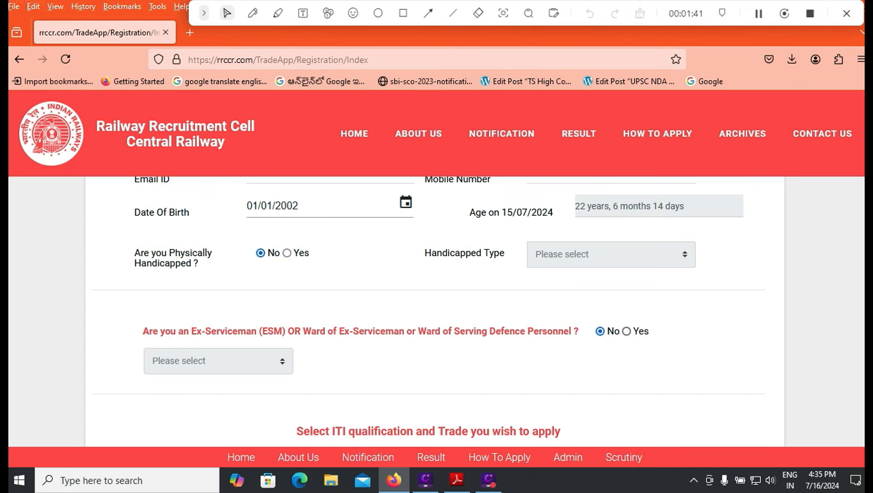
click(626, 332)
click(218, 361)
click(383, 373)
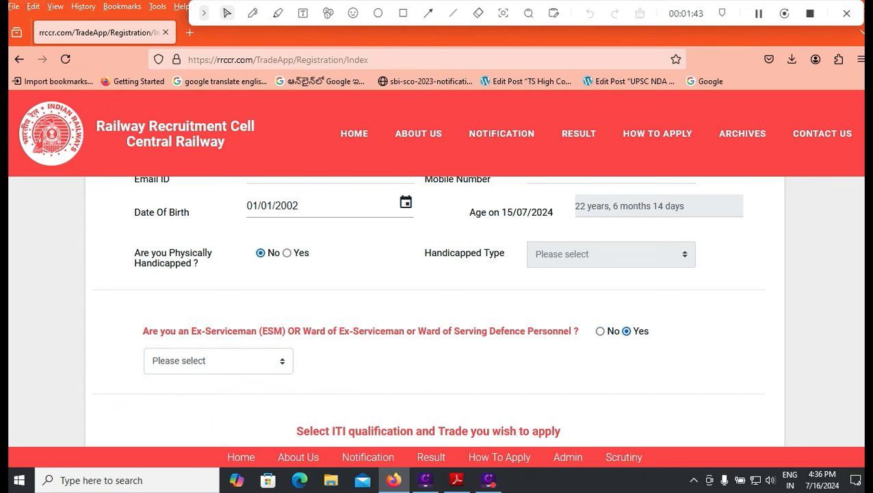
click(600, 331)
scroll(601, 331, down, 2)
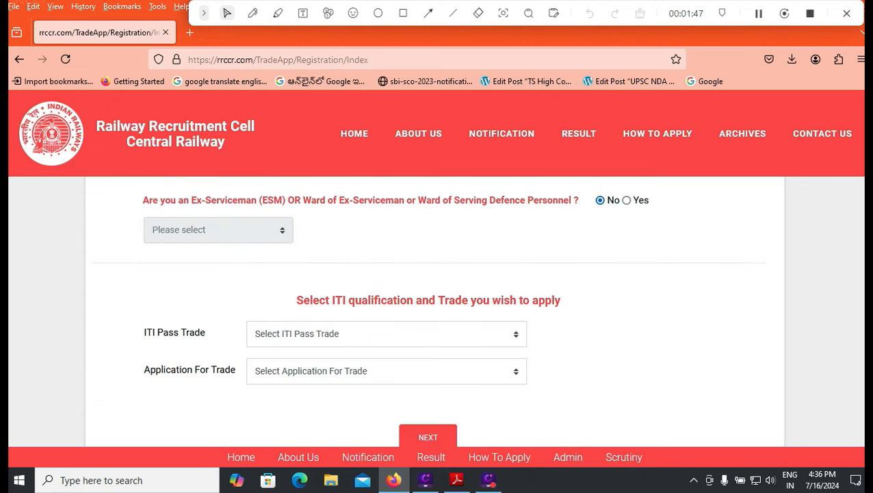
- Set the ITI Pass Trade to FITTER
click(383, 334)
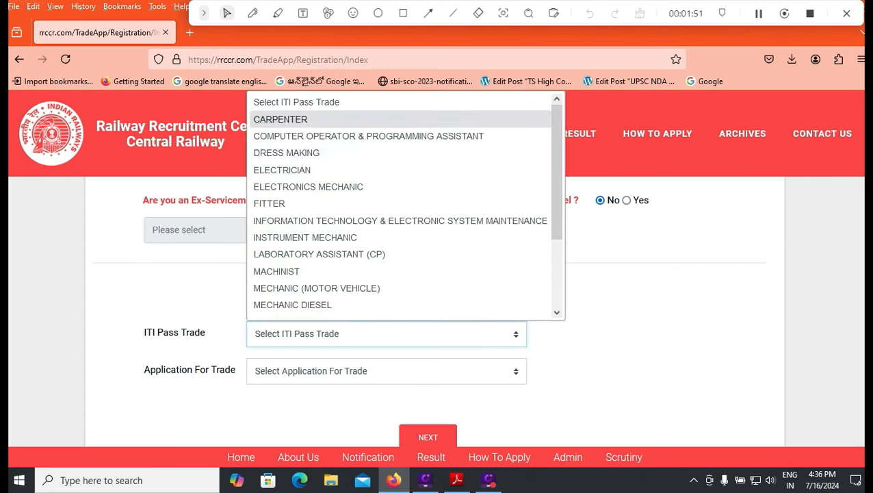
scroll(404, 205, down, 3)
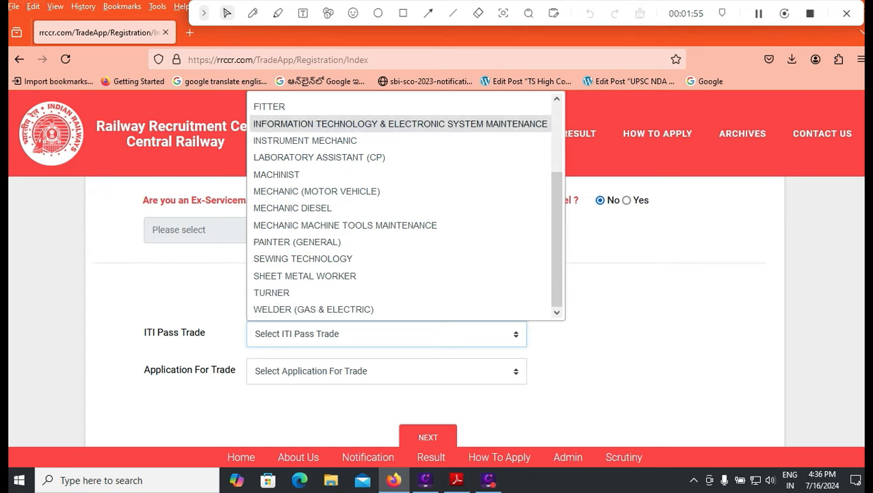
click(294, 106)
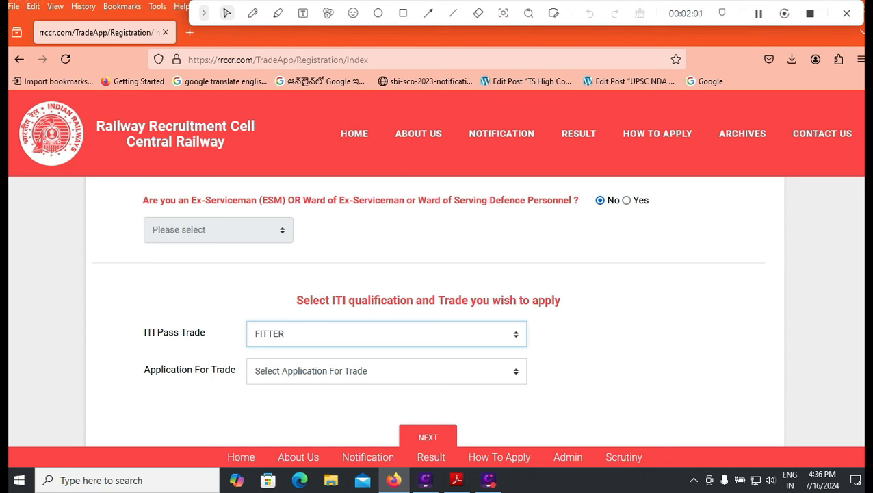
click(387, 371)
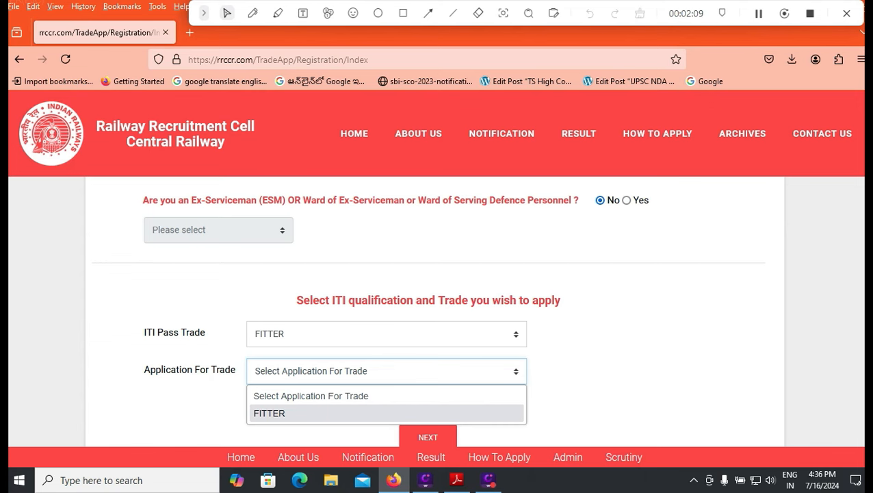
click(386, 334)
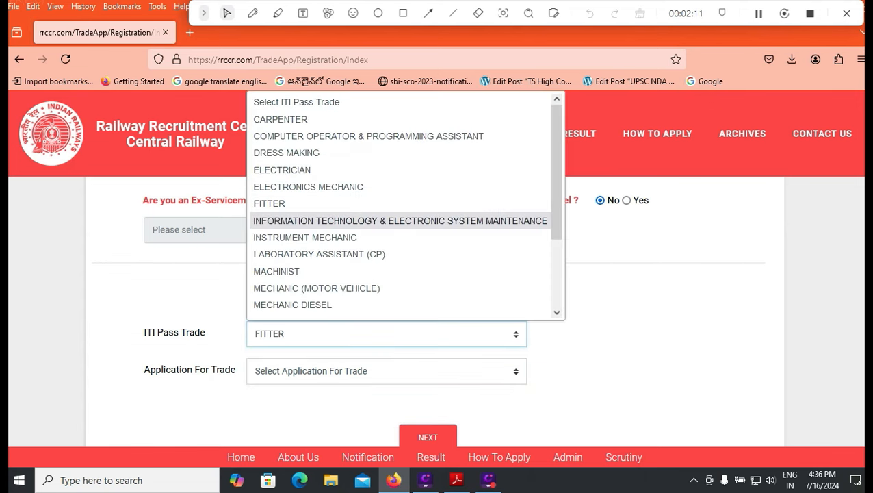
click(281, 119)
click(386, 371)
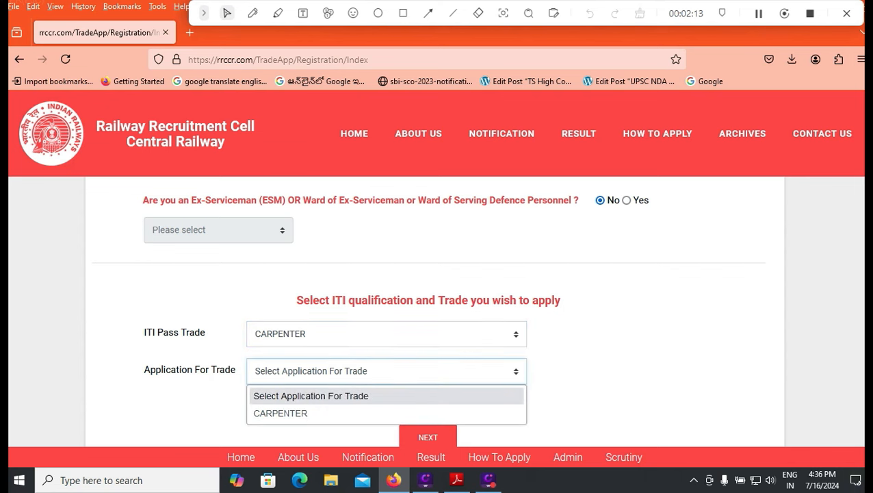
click(386, 334)
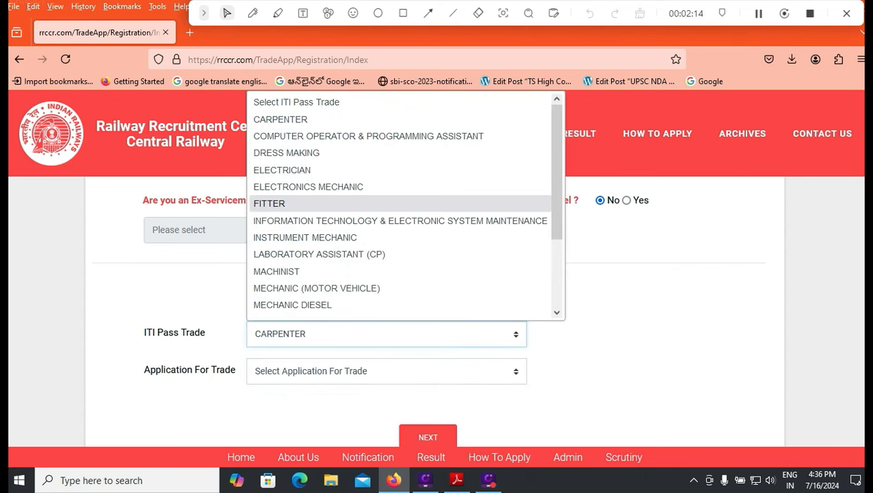
click(269, 204)
- Set Application For Trade to FITTER and proceed to the registration summary
click(386, 370)
click(274, 413)
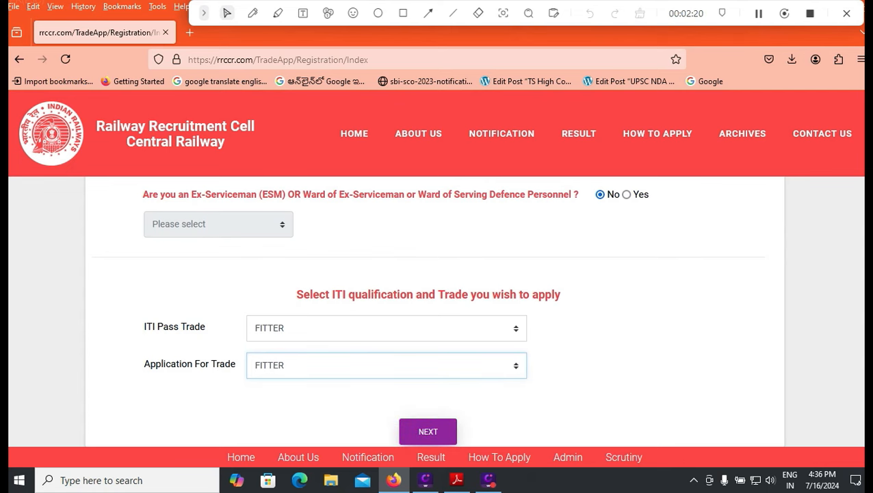
click(428, 431)
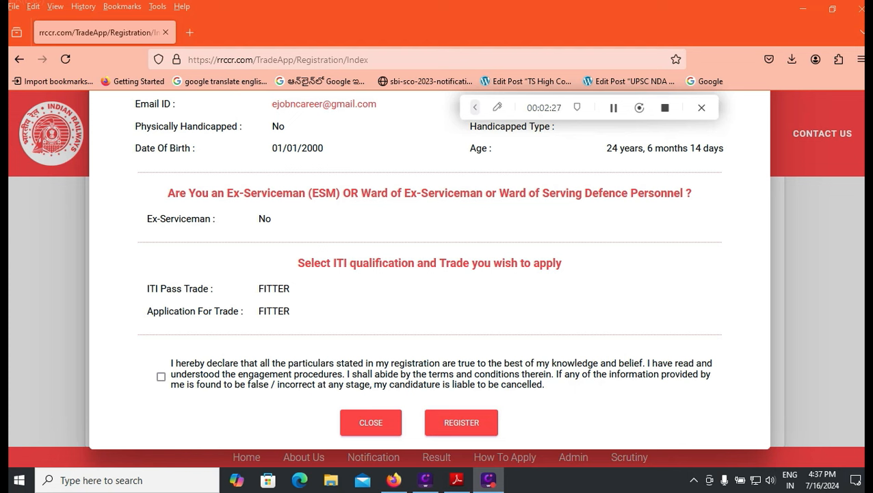
- Tick the true-particulars declaration and submit the registration
click(161, 377)
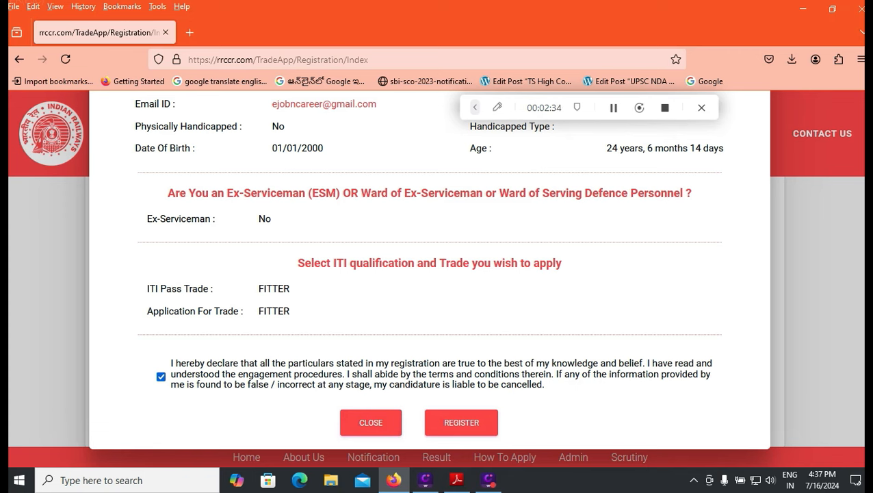
click(462, 422)
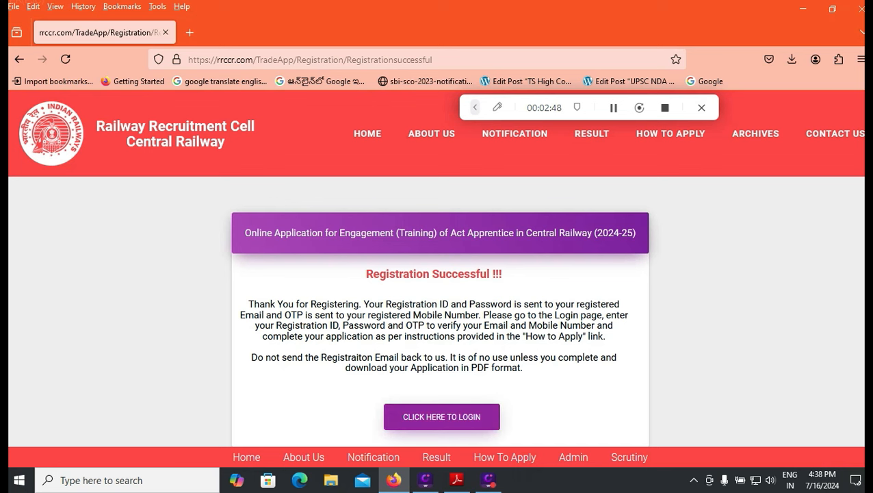
- Log in with the saved Registration ID and password
click(442, 416)
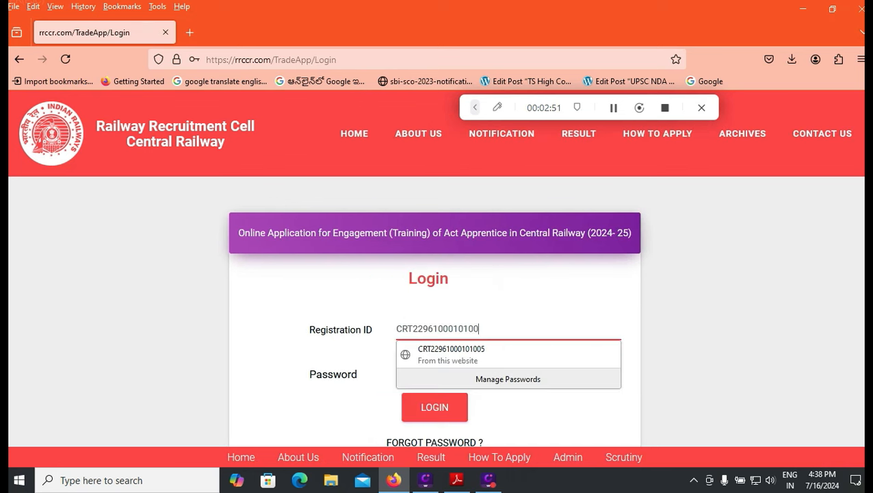
text(0)
click(531, 414)
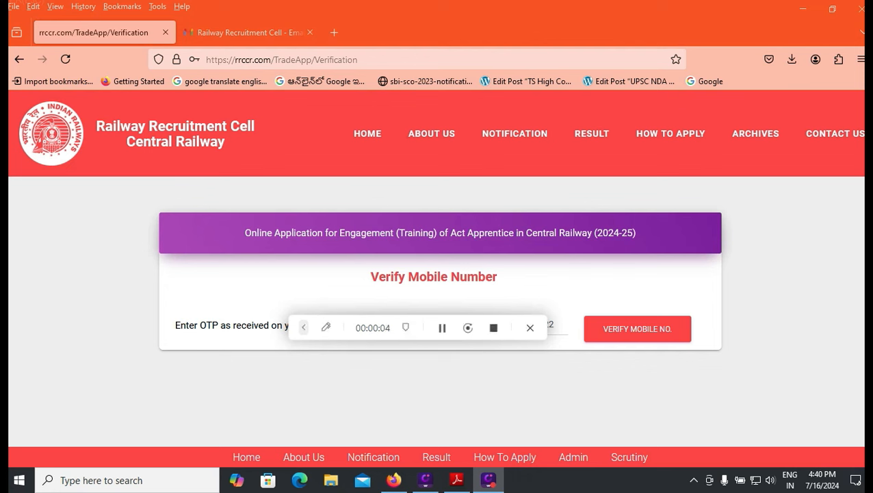
drag(373, 328, 343, 325)
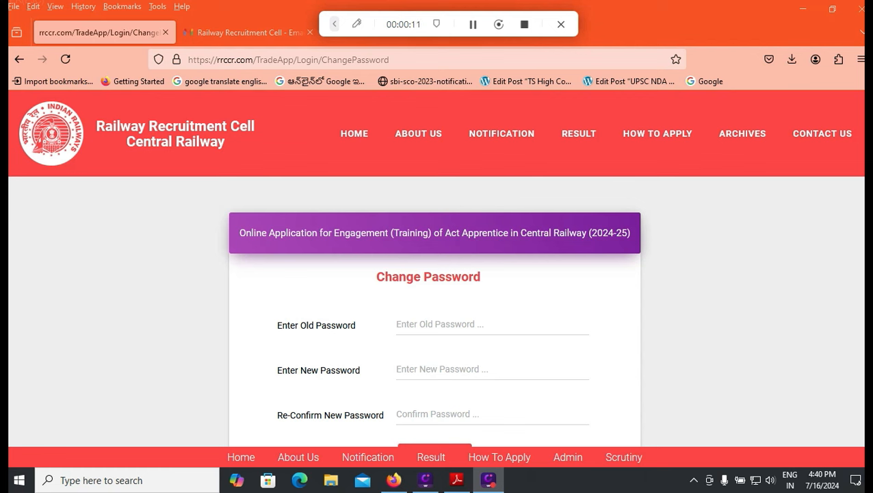
- Fill in the old, new and confirm password fields on the Change Password page
click(492, 324)
scroll(492, 324, down, 1)
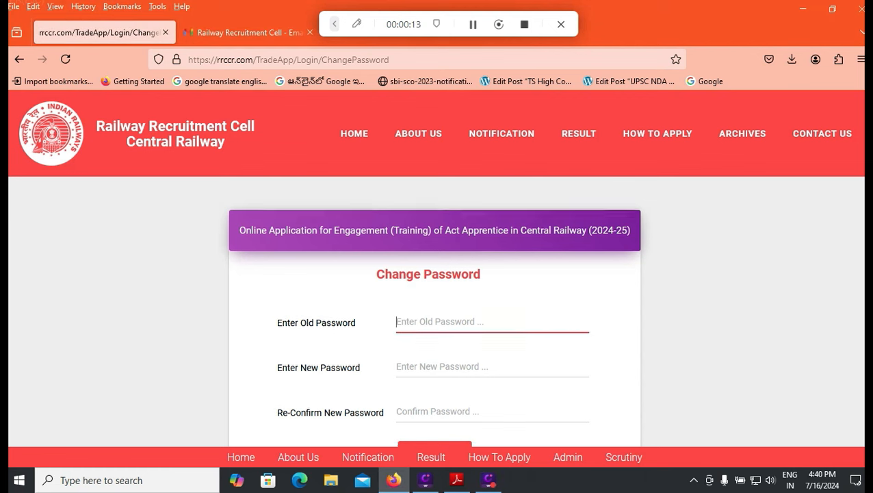
click(492, 331)
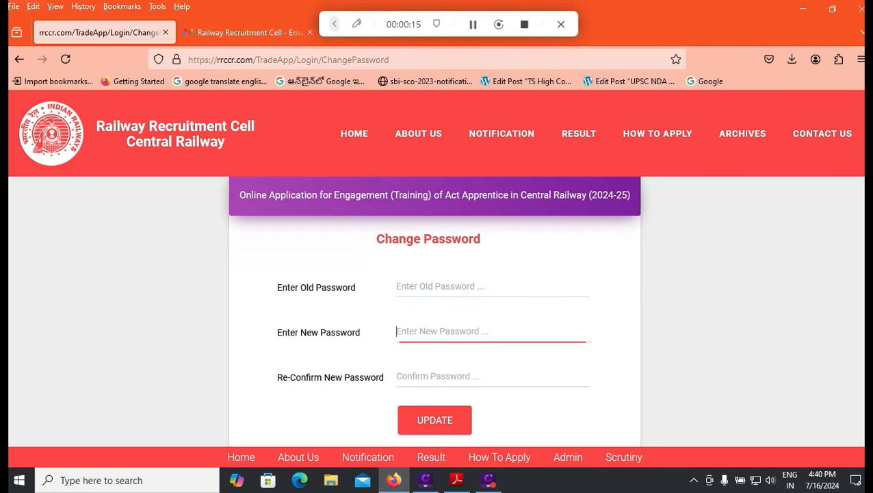
click(479, 377)
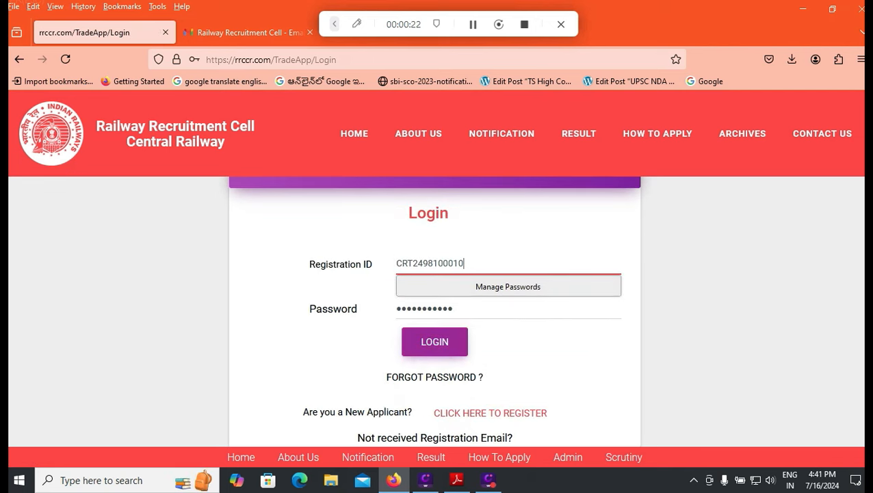
- Log in and open the 'Cluster applying for' dropdown on the Application Form
click(435, 342)
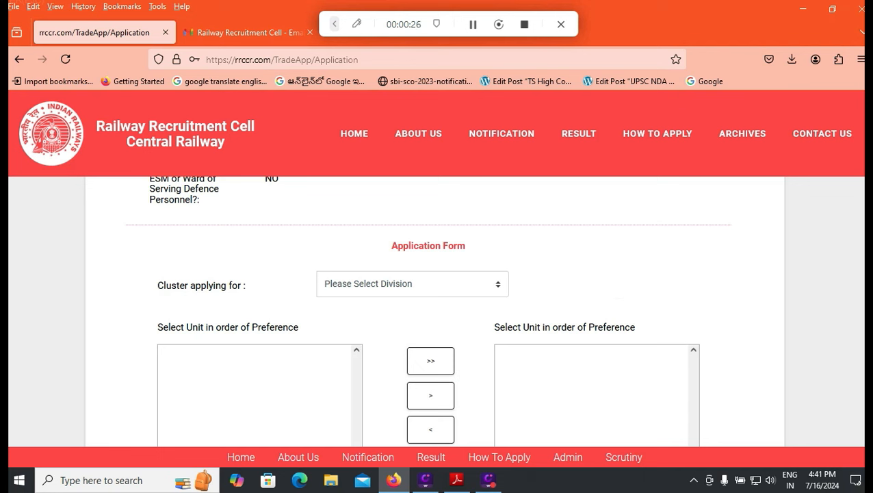
click(438, 284)
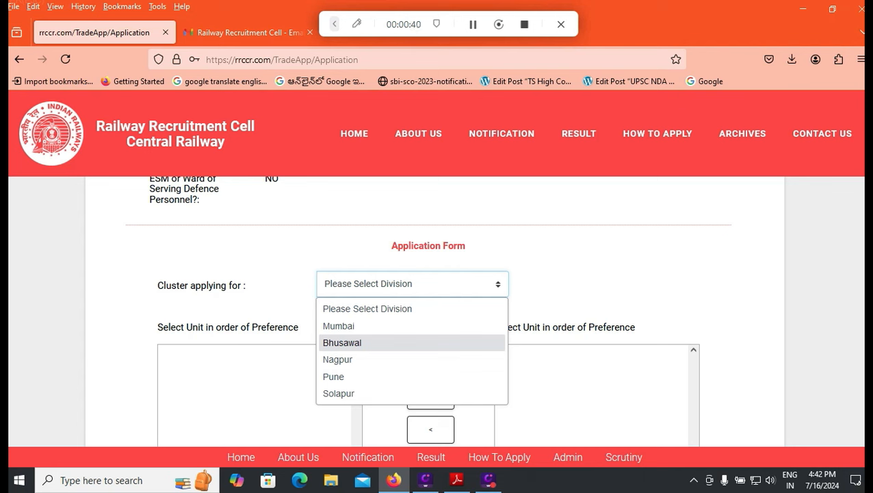
- Choose Mumbai as the cluster division
key(Up)
key(Return)
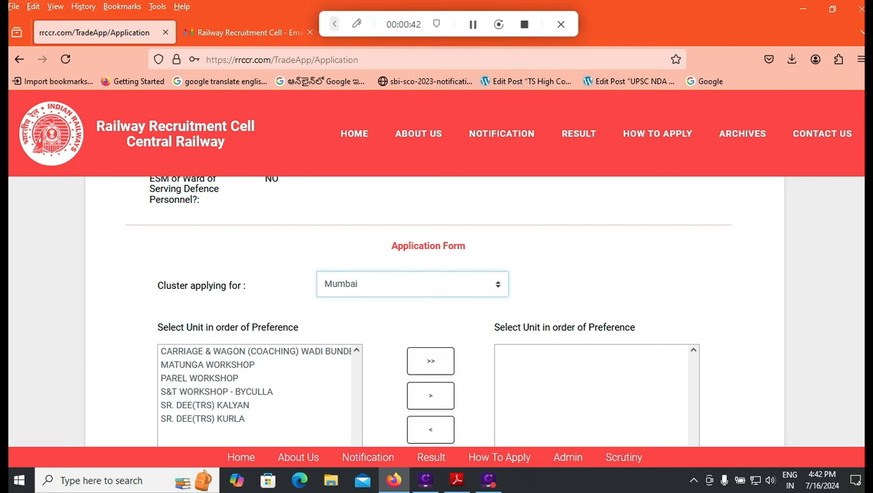
scroll(428, 312, down, 1)
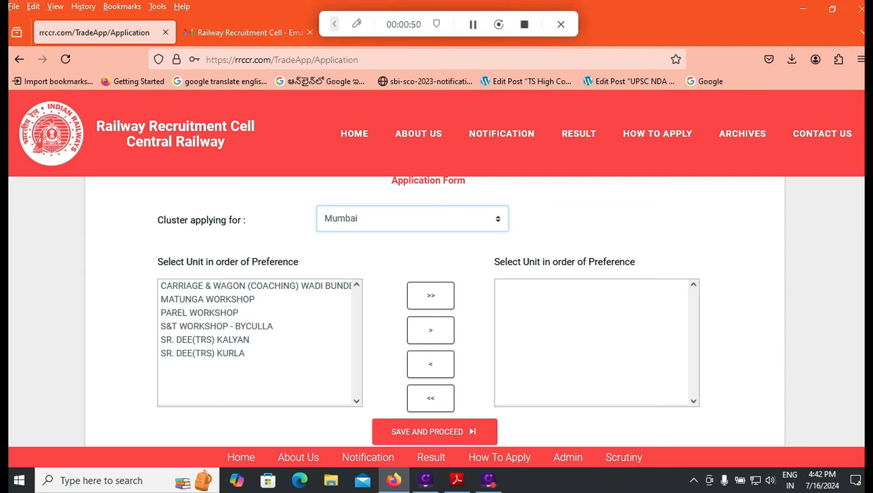
- Rank the Carriage & Wagon unit first and MATUNGA WORKSHOP second
click(255, 286)
click(430, 296)
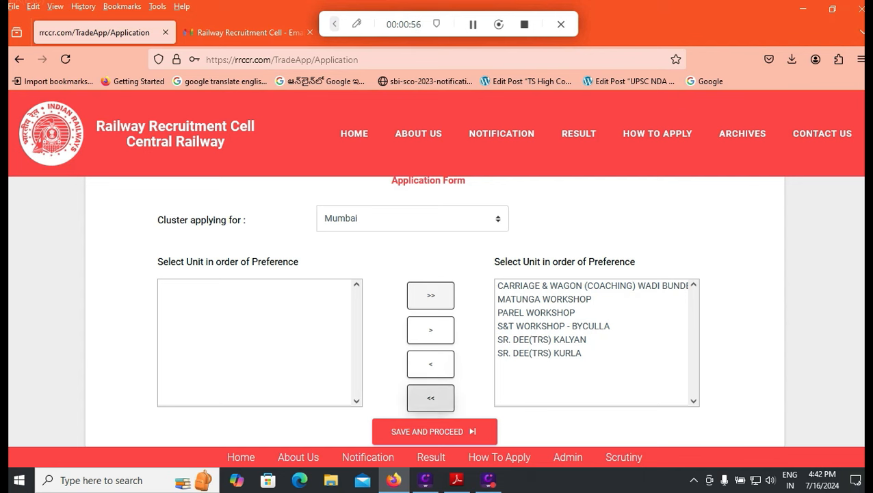
click(431, 398)
click(206, 285)
click(431, 330)
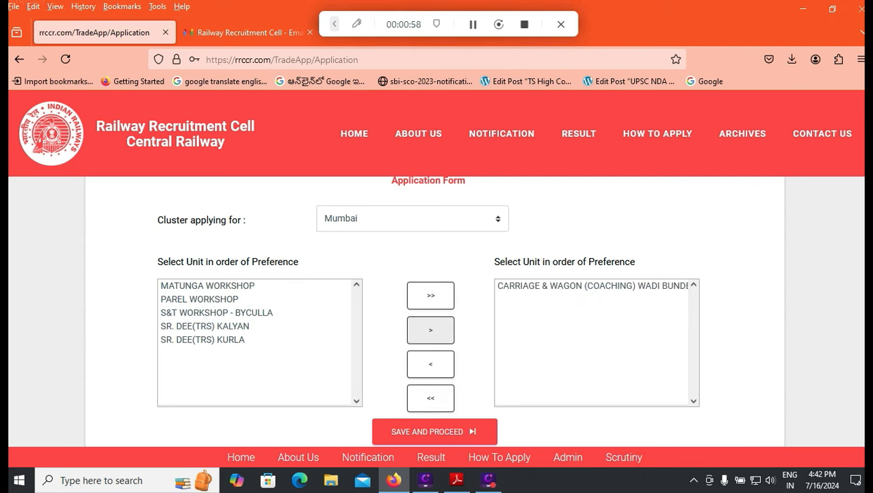
click(207, 285)
click(430, 329)
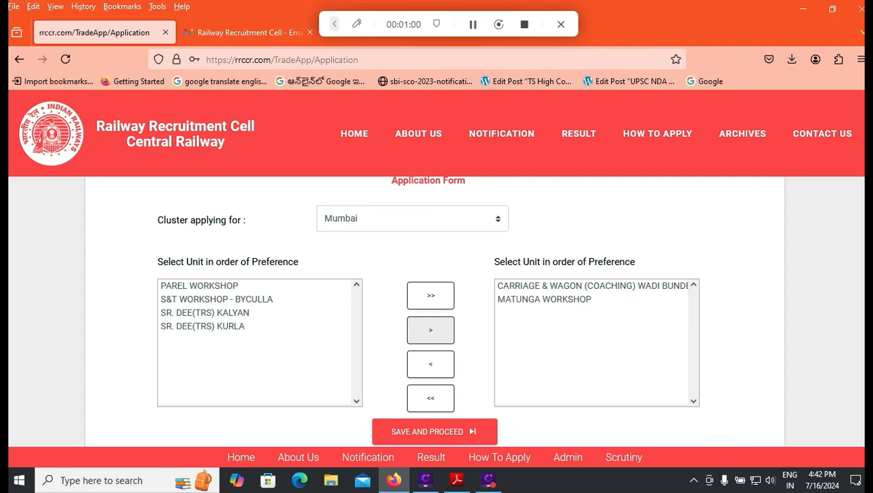
- Add the remaining units with PAREL WORKSHOP last, then save and proceed
click(205, 286)
click(431, 330)
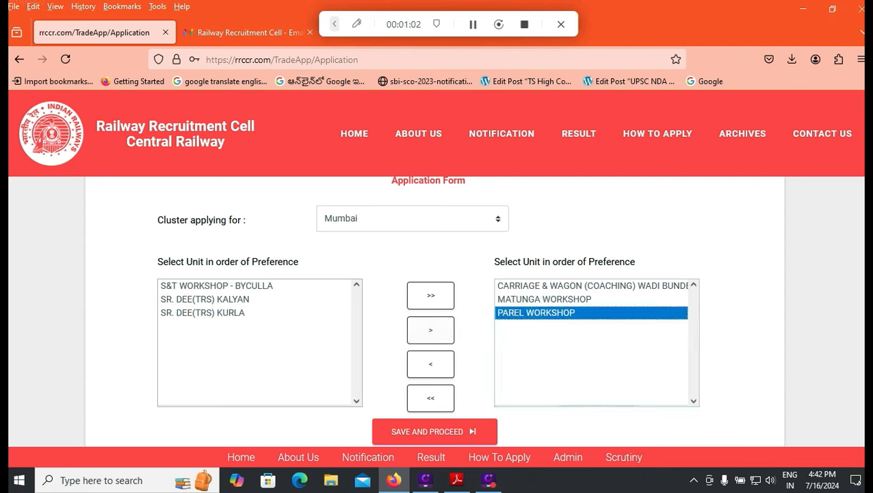
click(430, 364)
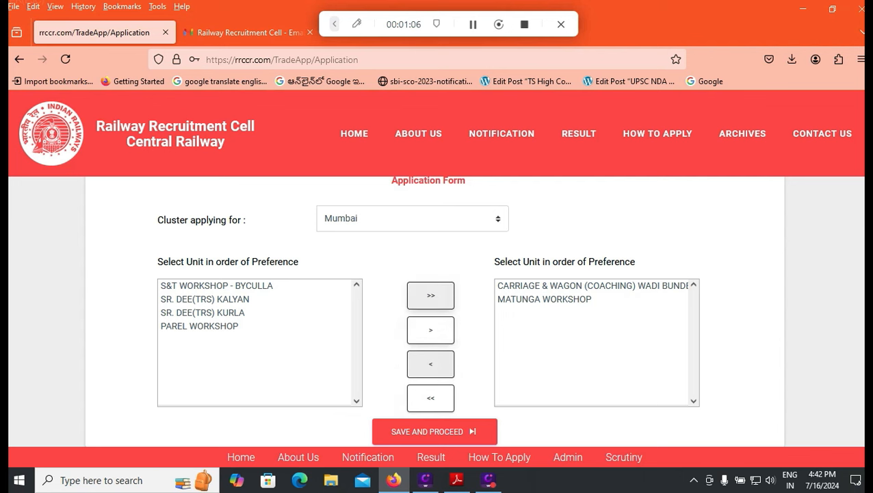
click(431, 294)
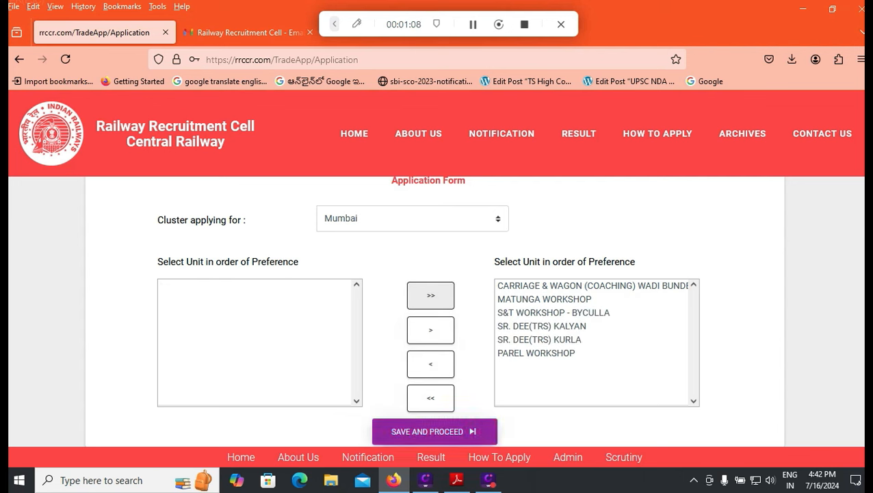
click(434, 431)
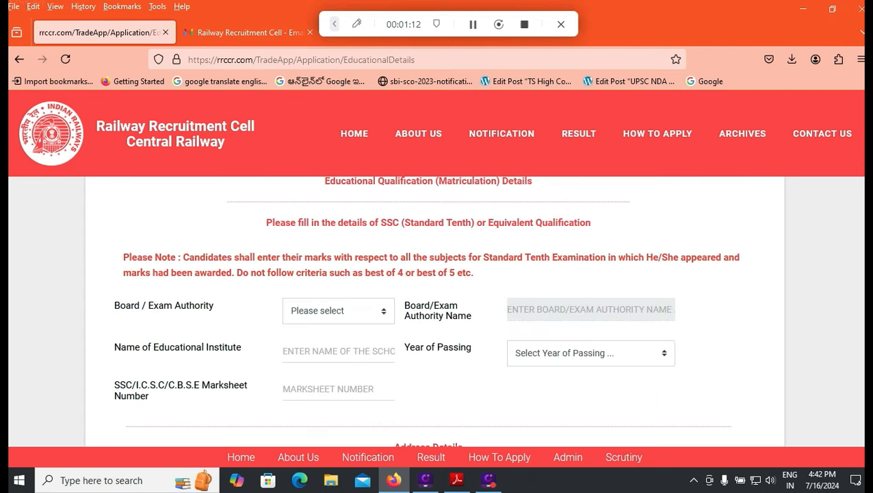
- Set the exam board to ANDHRA BOARD and the institute to HINDU COLLEGE HIGH SCHOOL
click(338, 311)
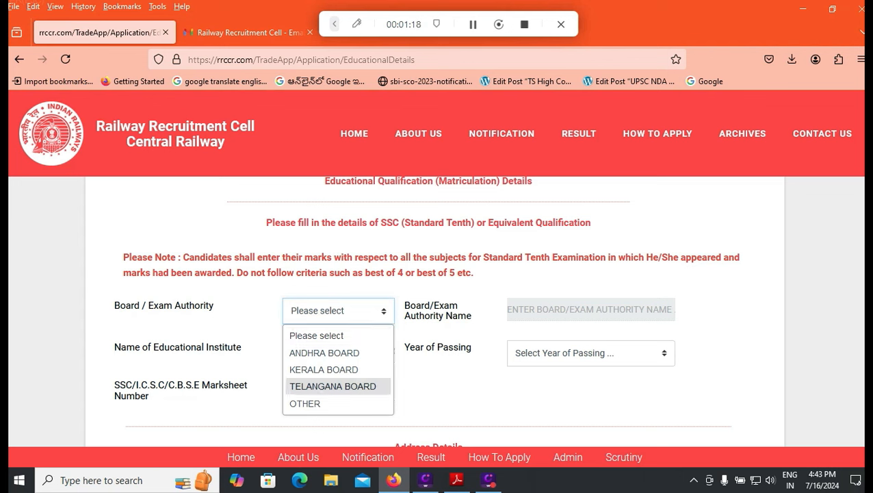
key(Up)
key(Up)
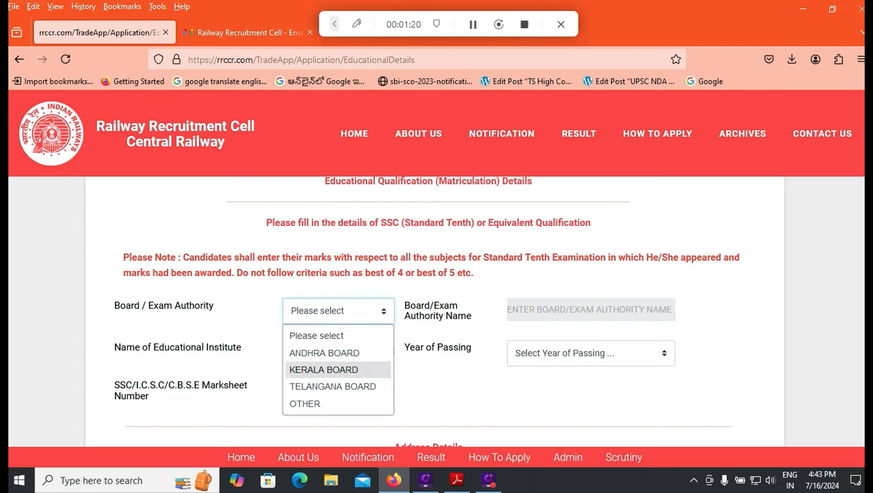
key(Return)
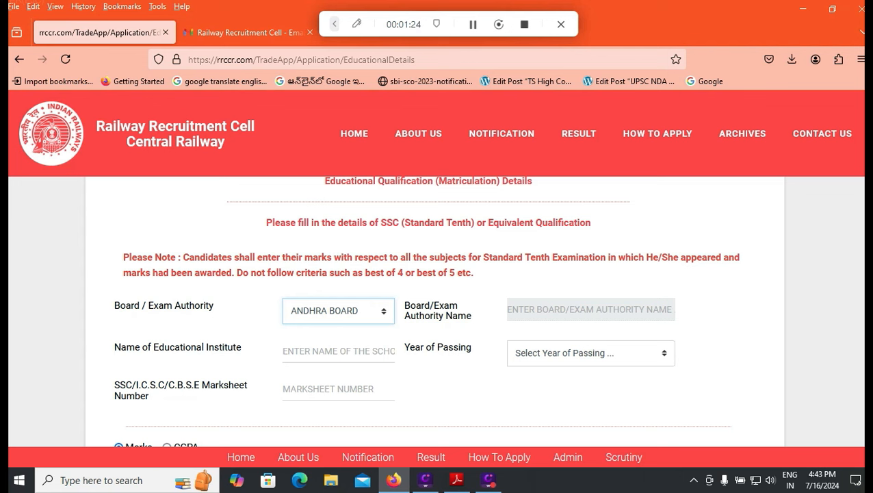
key(Tab)
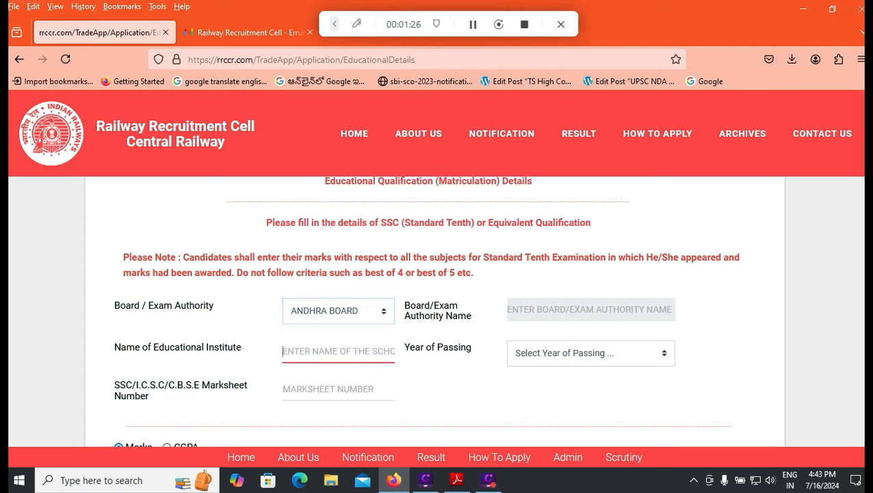
text(HINDU CL)
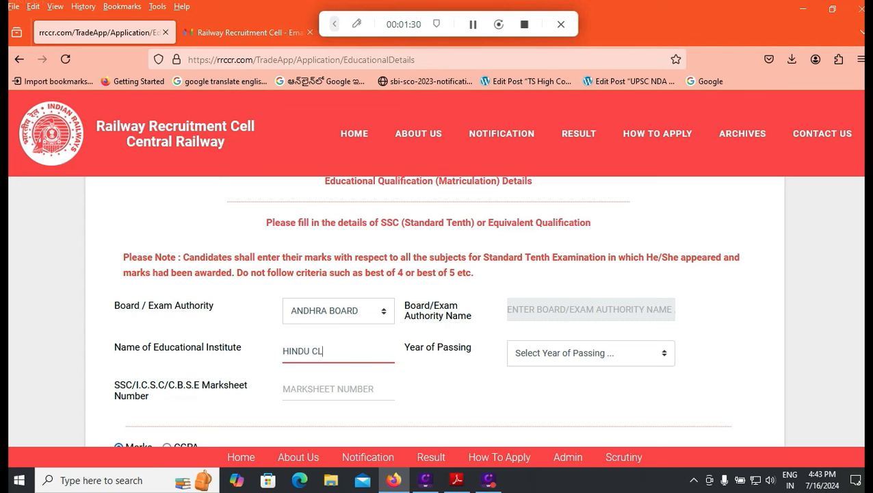
key(BackSpace)
text(OLLEGE HIGH SCHOLO)
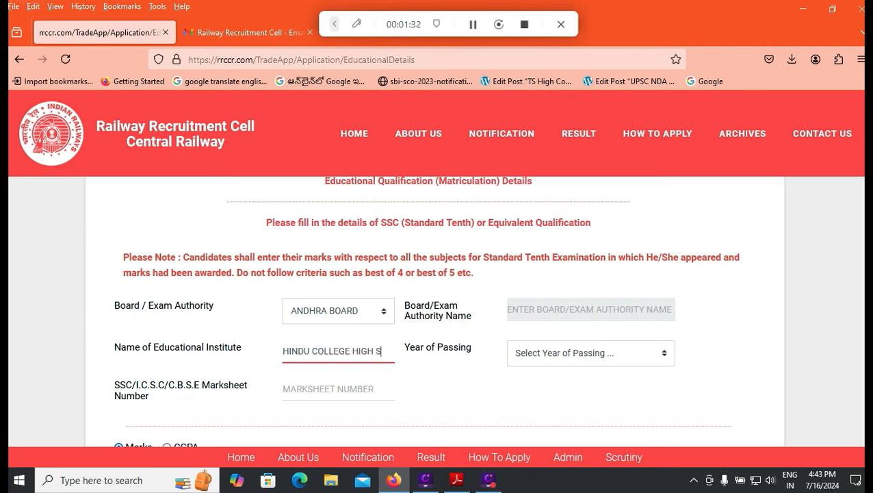
key(BackSpace)
key(BackSpace)
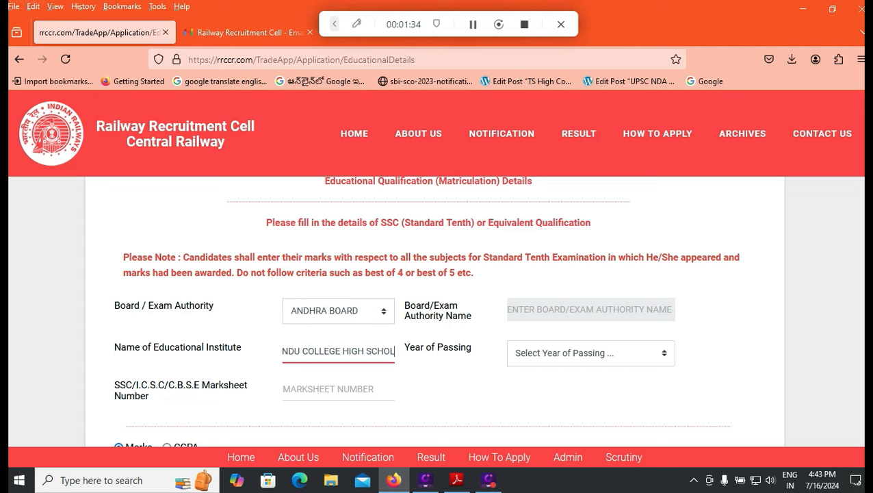
text(OL)
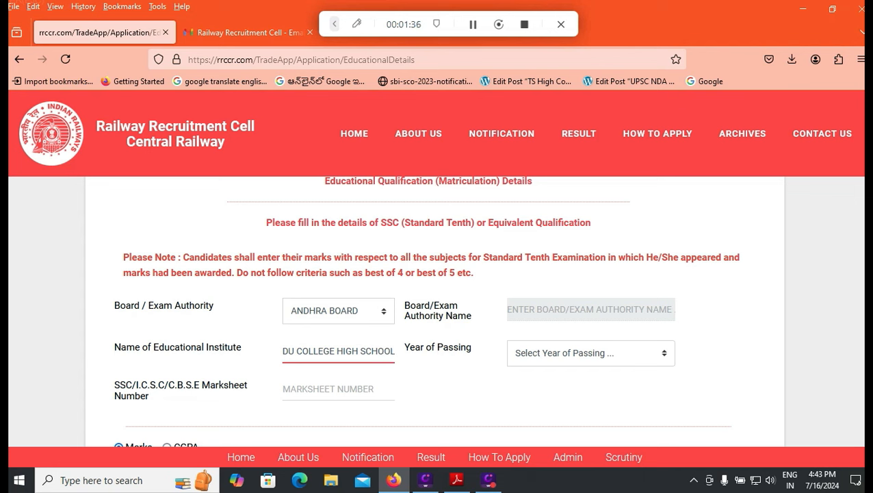
- Select 2015 as the year of passing and enter the marksheet number
click(590, 353)
scroll(591, 185, down, 8)
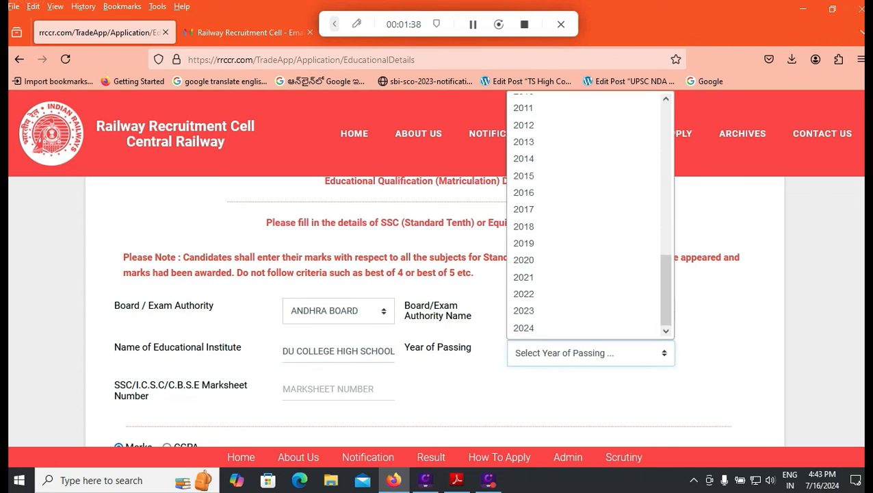
click(591, 176)
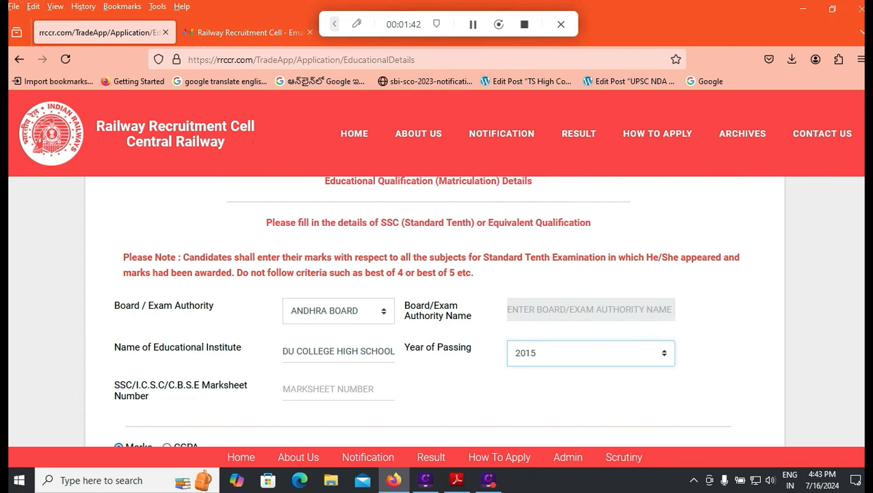
key(Tab)
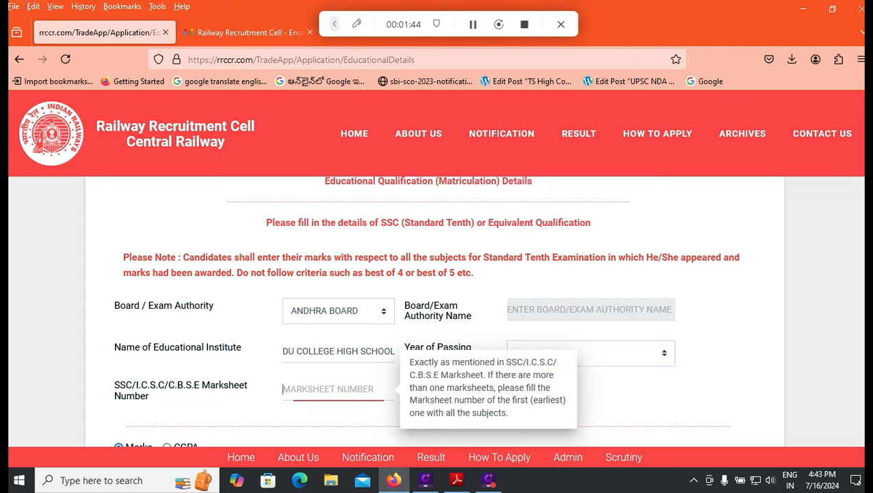
text(12345)
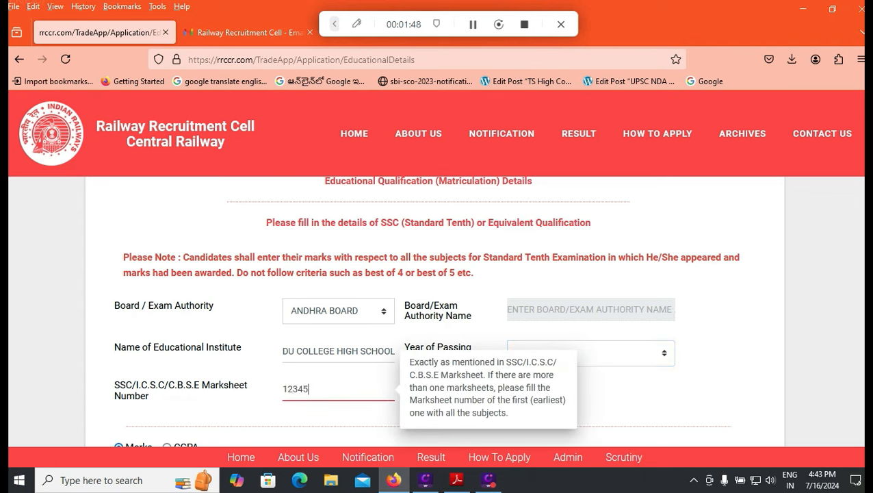
key(Tab)
- Add an ENGLISH subject row with CGPA grade B2
scroll(436, 311, down, 3)
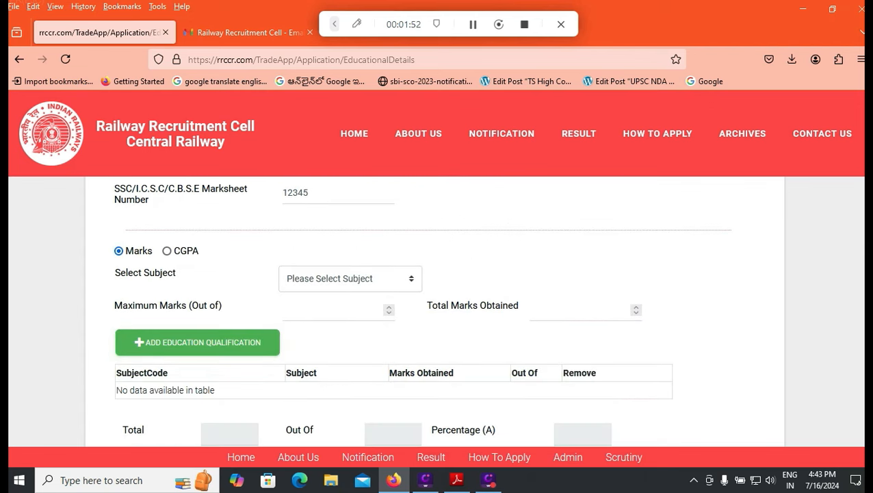
click(167, 251)
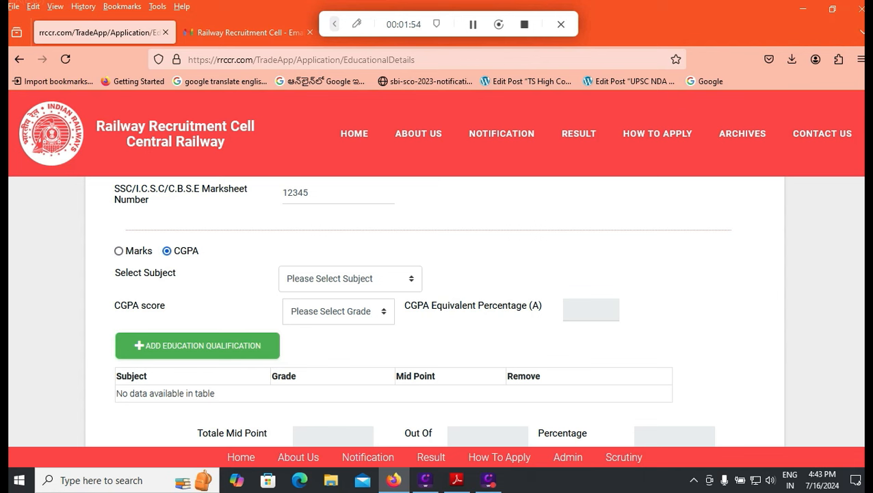
key(Tab)
click(350, 278)
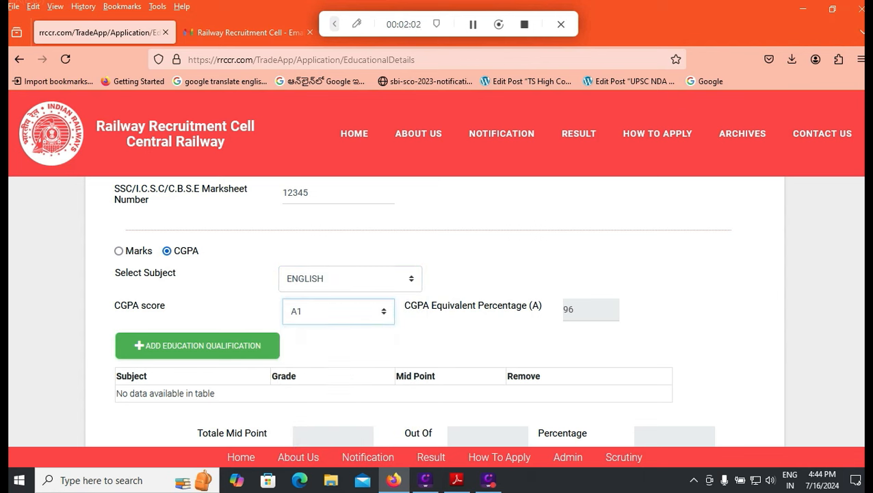
click(339, 311)
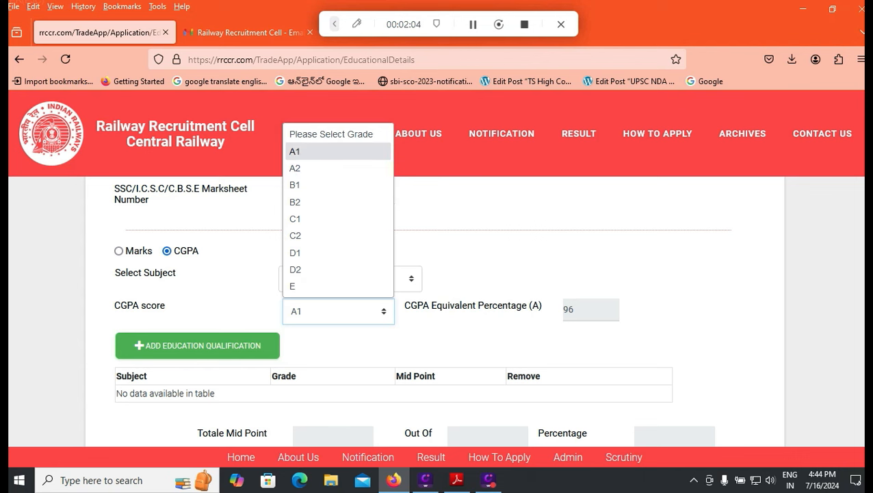
click(295, 202)
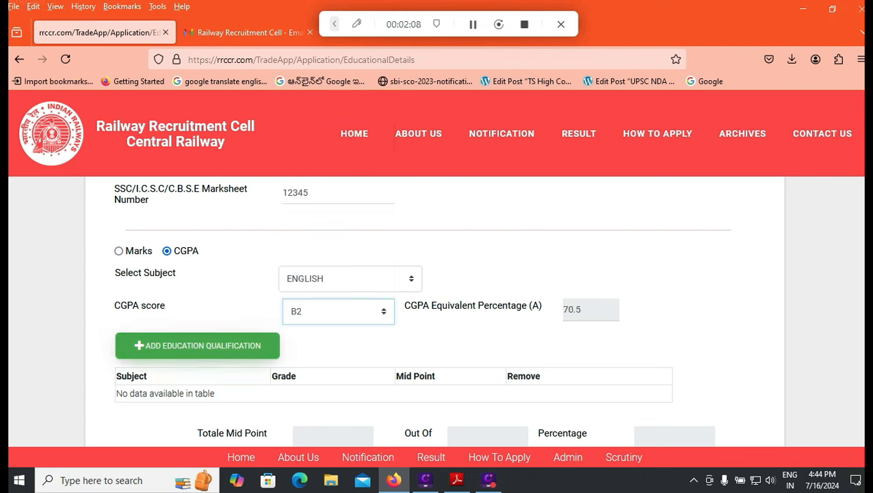
click(197, 346)
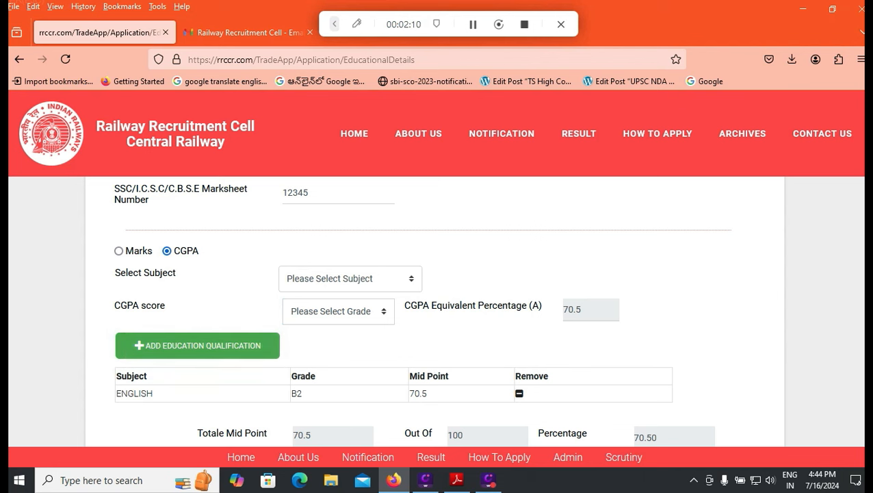
- Choose HINDI as the next subject
click(350, 279)
key(Down)
key(Down)
key(Down)
key(Down)
key(Down)
key(Down)
key(Down)
key(Down)
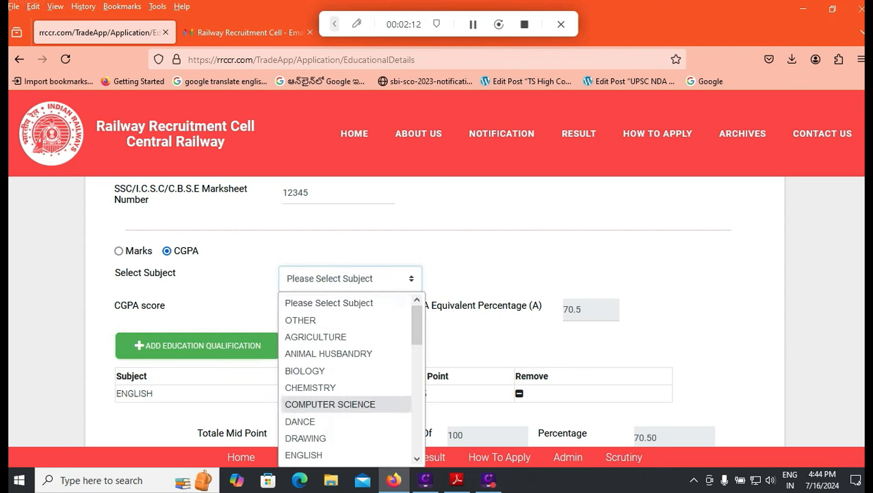
key(Return)
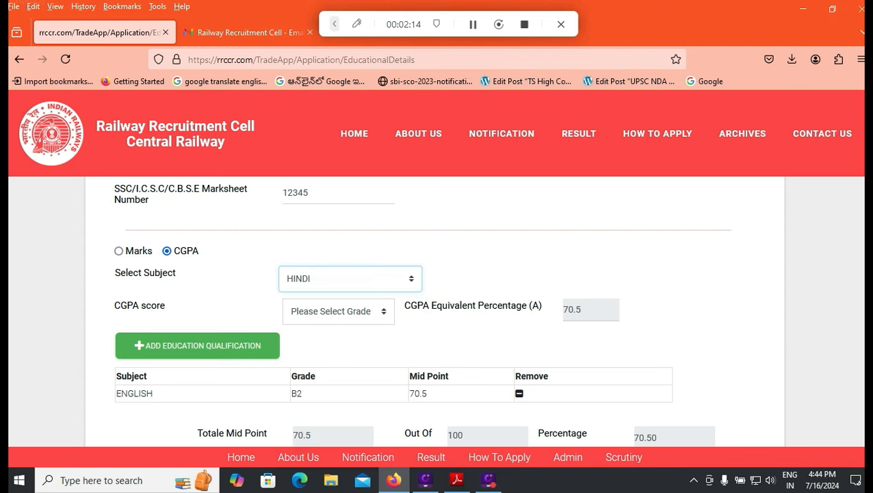
click(350, 279)
scroll(346, 371, down, 5)
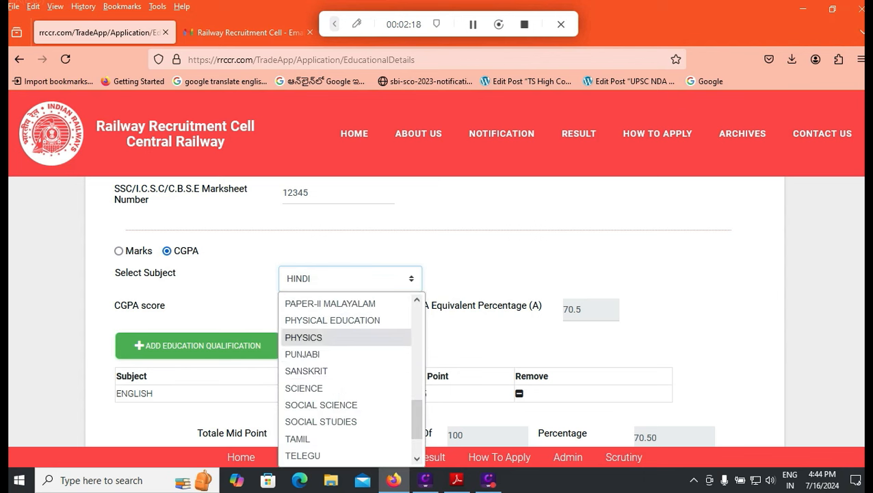
scroll(346, 347, down, 1)
click(472, 279)
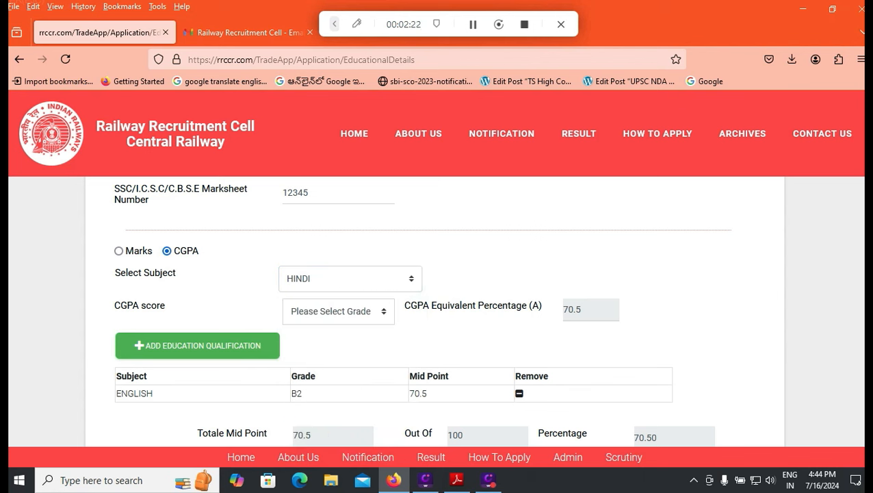
- Switch to marks scoring and add the HINDI row with 85 out of 100
click(118, 250)
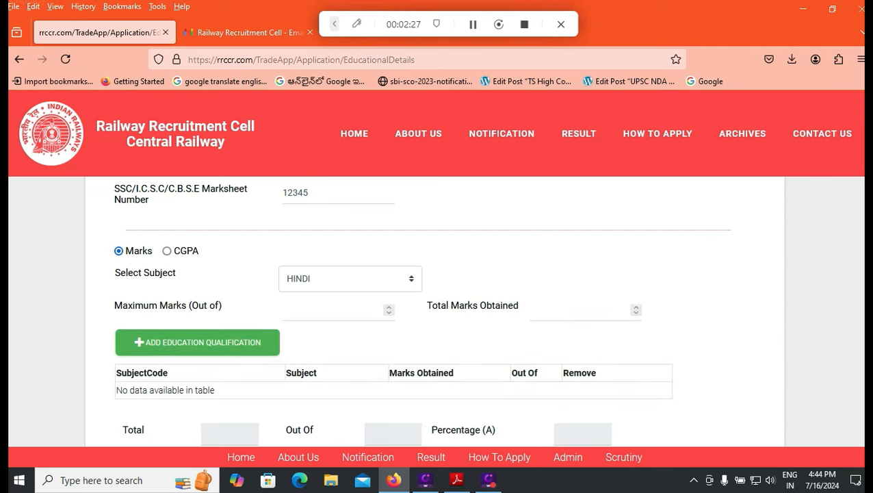
click(332, 311)
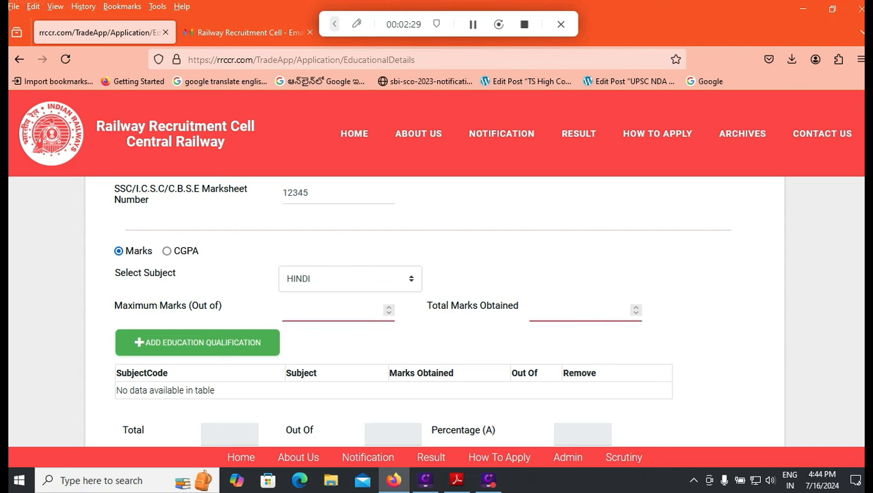
text(100)
key(Tab)
text(85)
key(Tab)
key(Return)
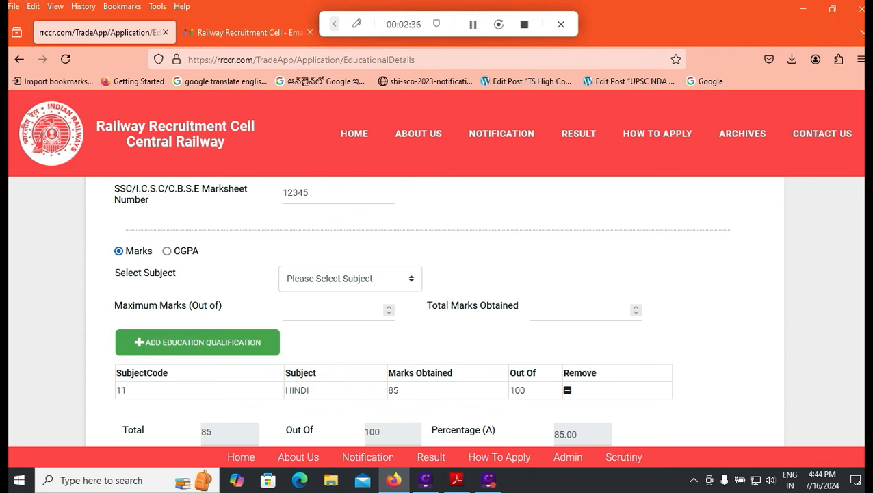
scroll(438, 308, down, 1)
- Enter the street address, pin code and city/district in the Correspondence Address section
scroll(438, 308, down, 3)
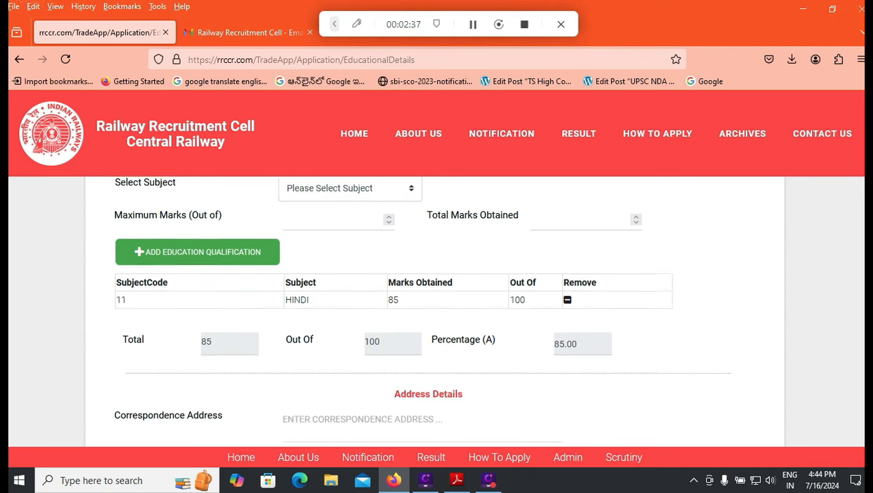
scroll(435, 311, down, 3)
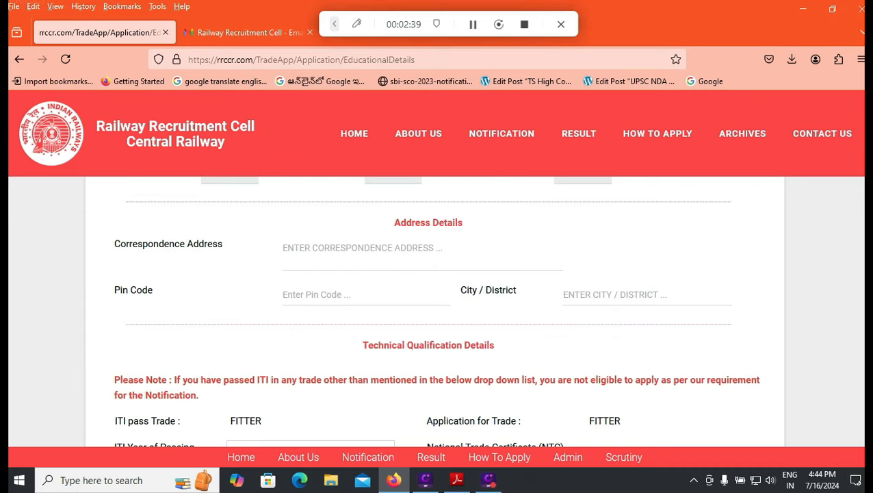
click(362, 249)
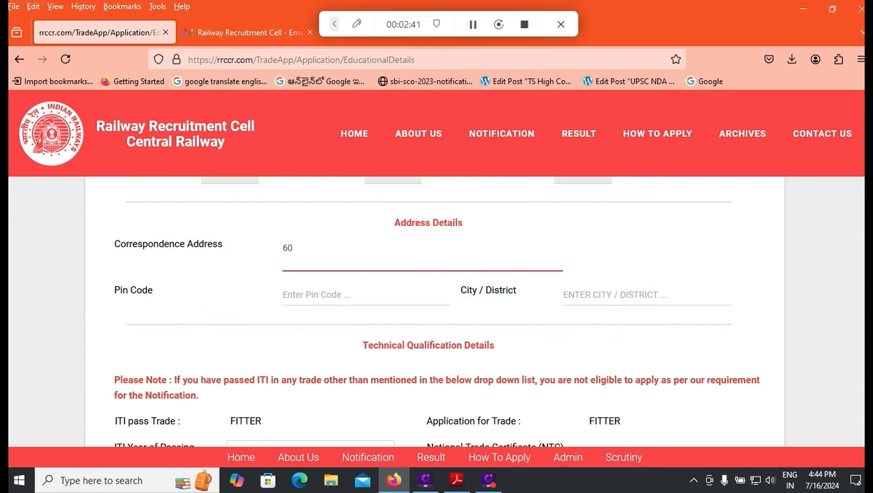
key(Tab)
text(524011)
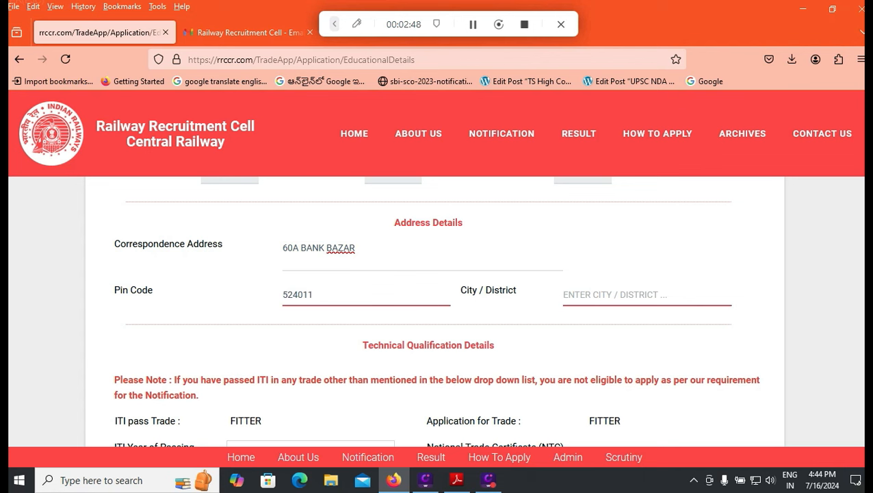
key(Tab)
text(TIRU)
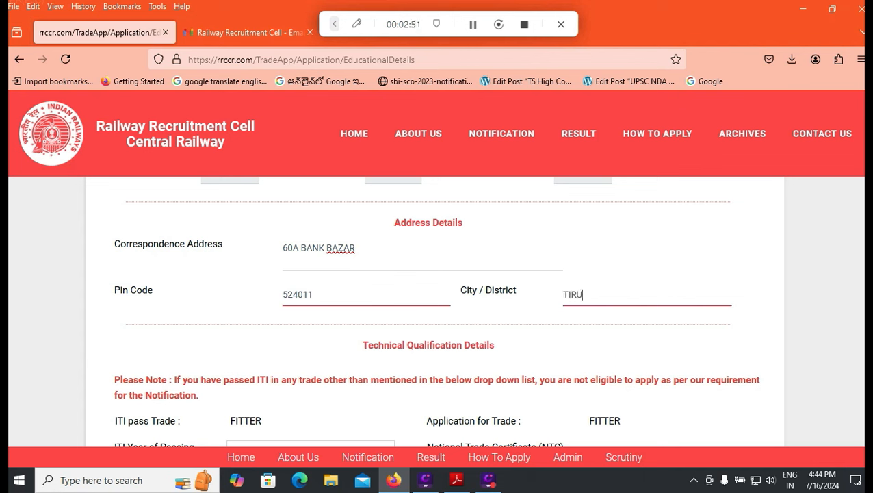
text(PATI)
scroll(436, 314, down, 3)
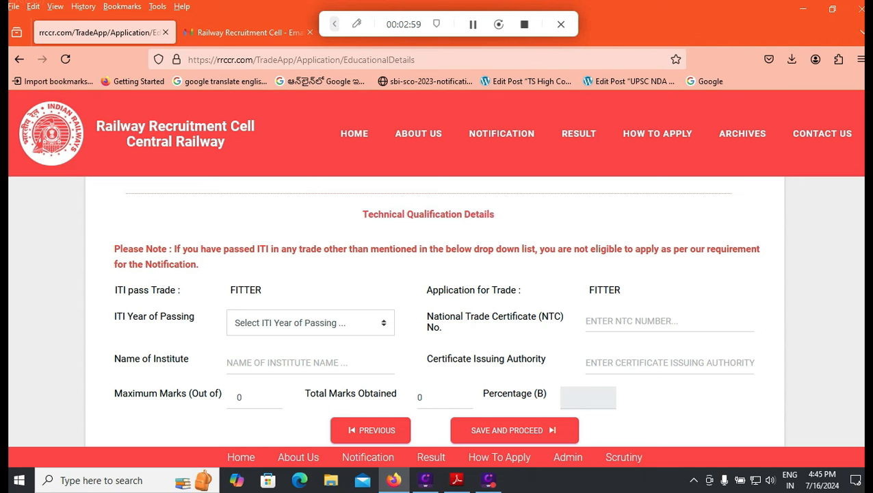
- Set the ITI passing year to 2020 and the institute name to TIRUPATITI
click(310, 323)
scroll(310, 262, down, 8)
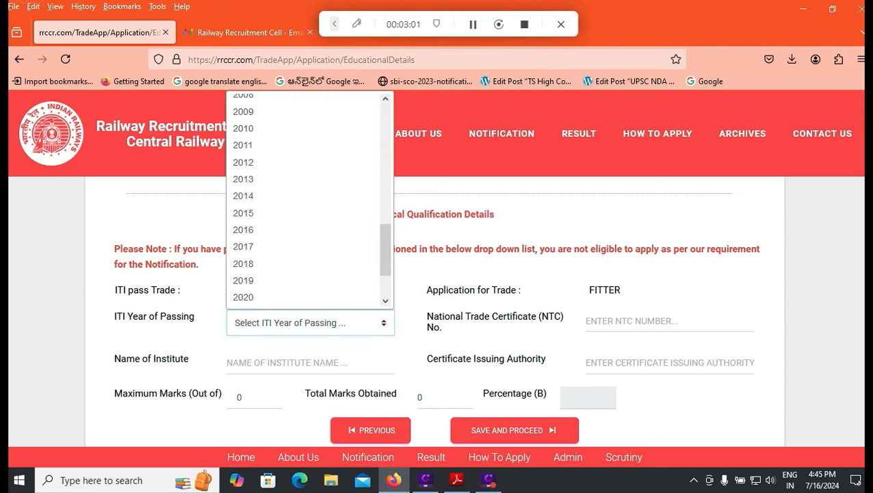
click(274, 297)
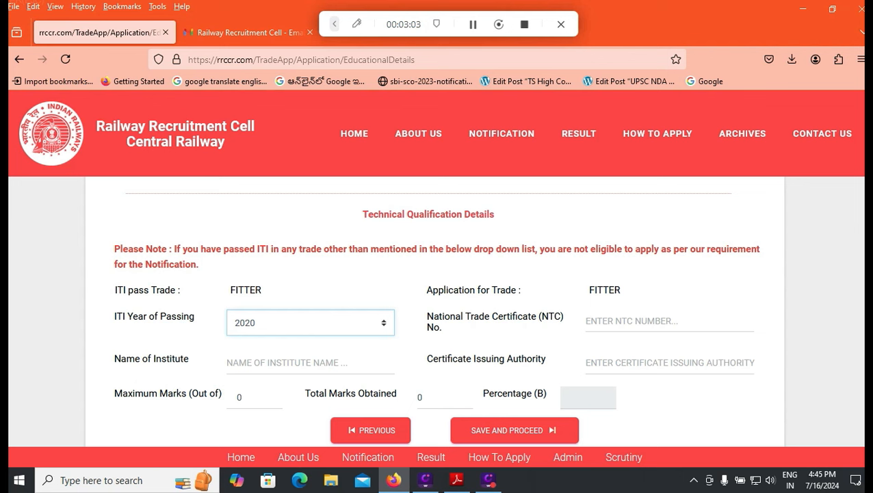
click(669, 321)
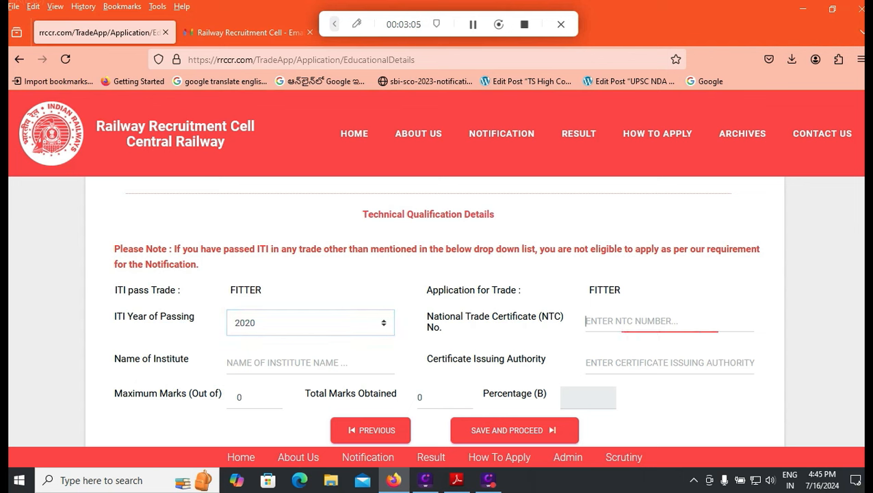
click(310, 363)
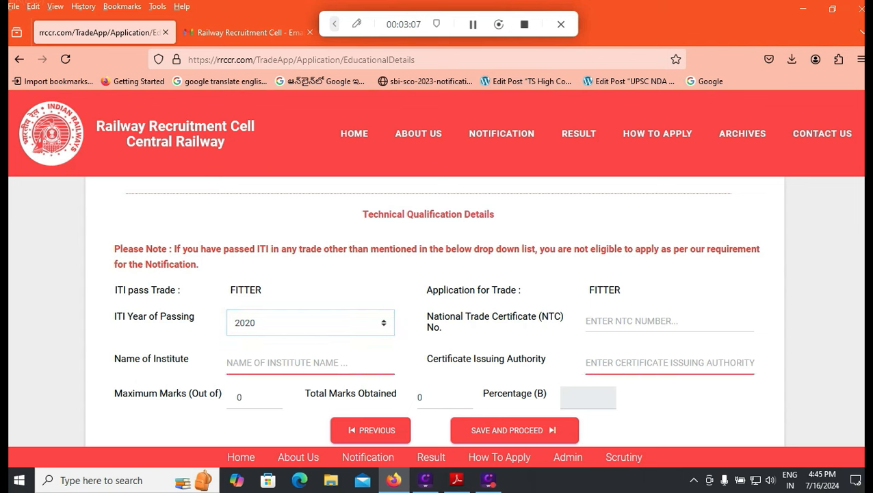
text(TIR)
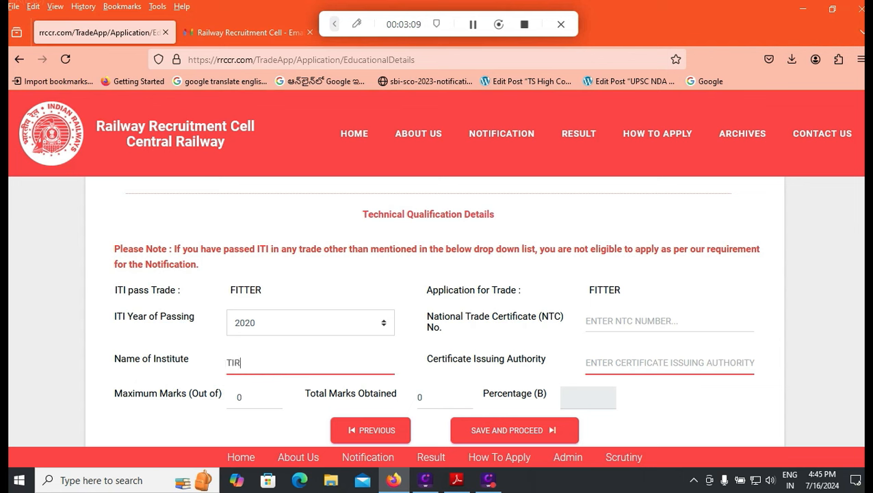
text(UPATIIT)
key(BackSpace)
key(BackSpace)
text(TI)
click(590, 363)
- Enter ITI maximum marks 1400 and marks obtained 1080
scroll(434, 311, down, 1)
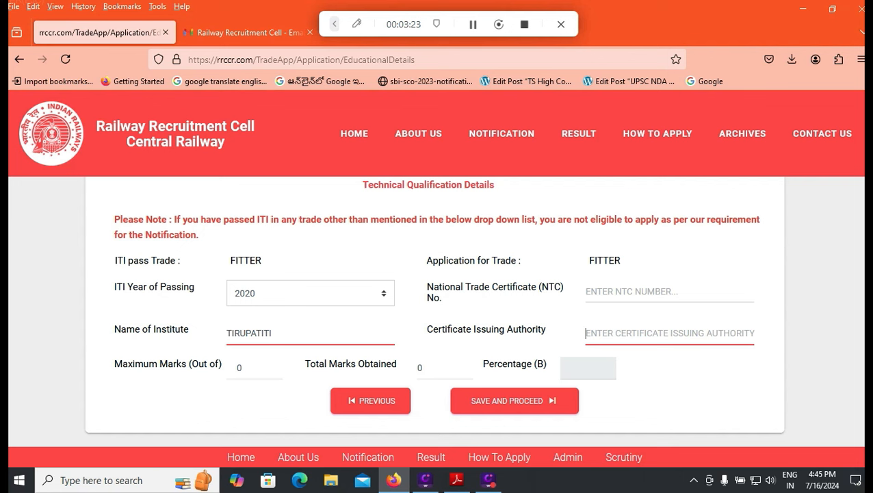
key(Tab)
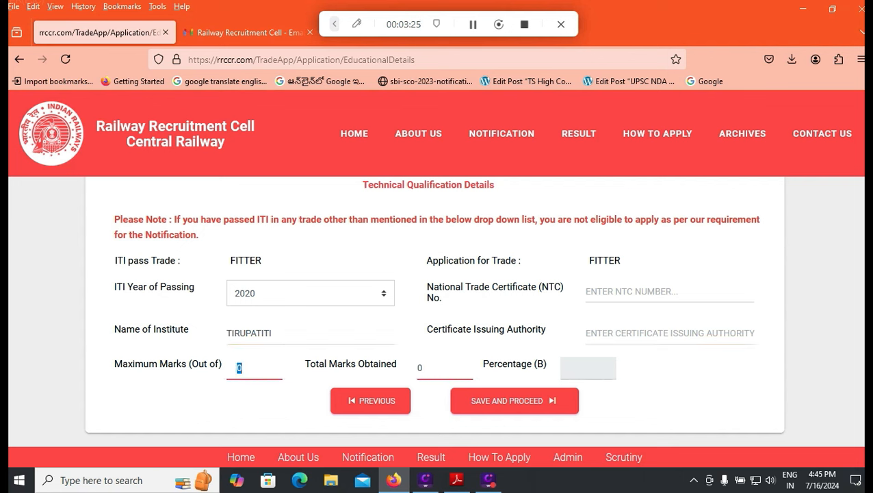
text(1400)
key(Tab)
key(BackSpace)
text(1080)
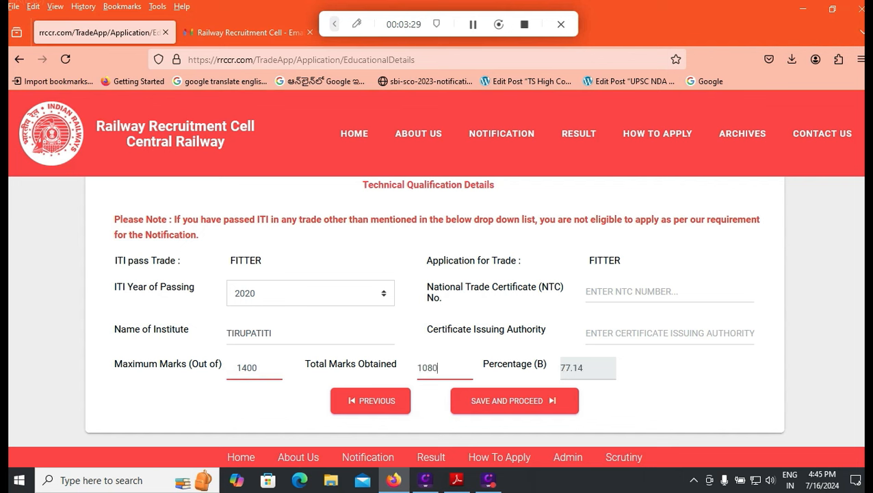
key(Tab)
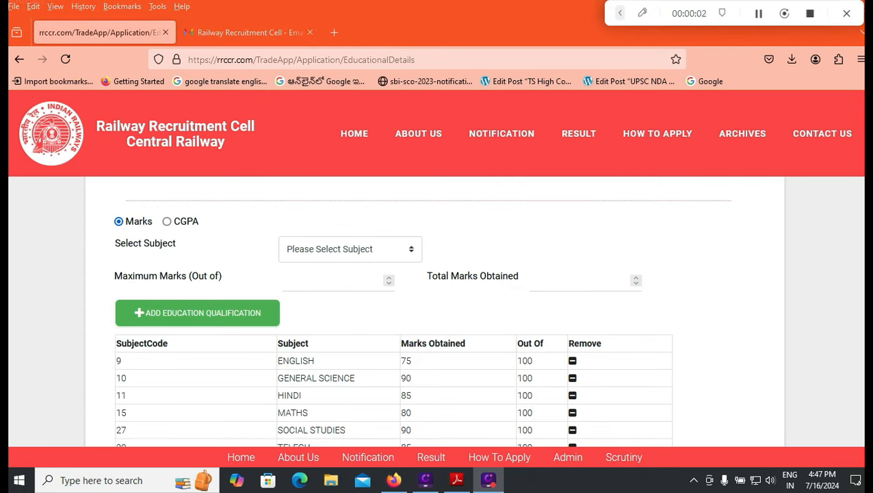
scroll(394, 308, down, 2)
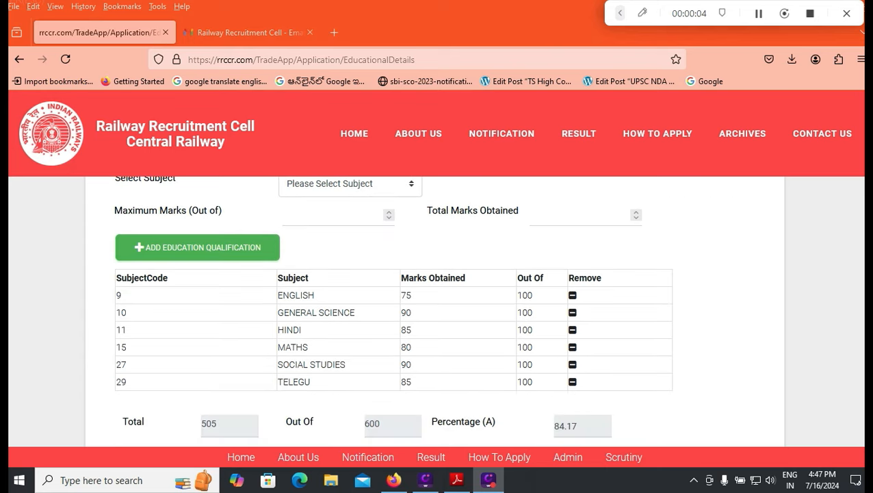
scroll(394, 308, up, 1)
scroll(393, 308, up, 1)
scroll(393, 308, down, 2)
double_click(373, 423)
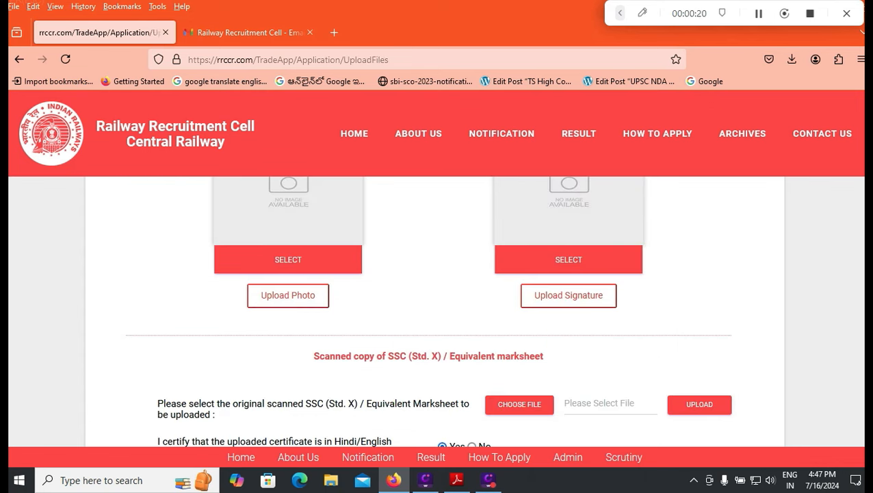
- Scroll through each certificate upload section down to the caste certificate and SAVE AND PROCEED
scroll(435, 312, up, 1)
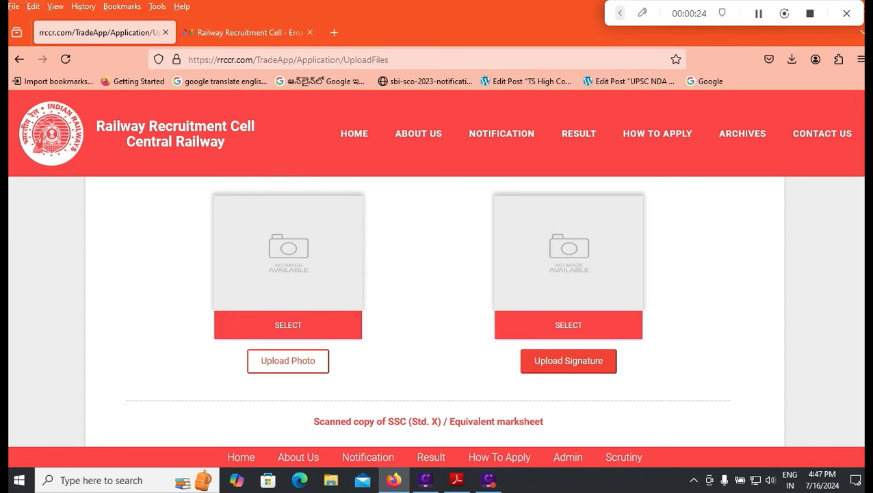
scroll(568, 361, down, 1)
scroll(438, 311, down, 1)
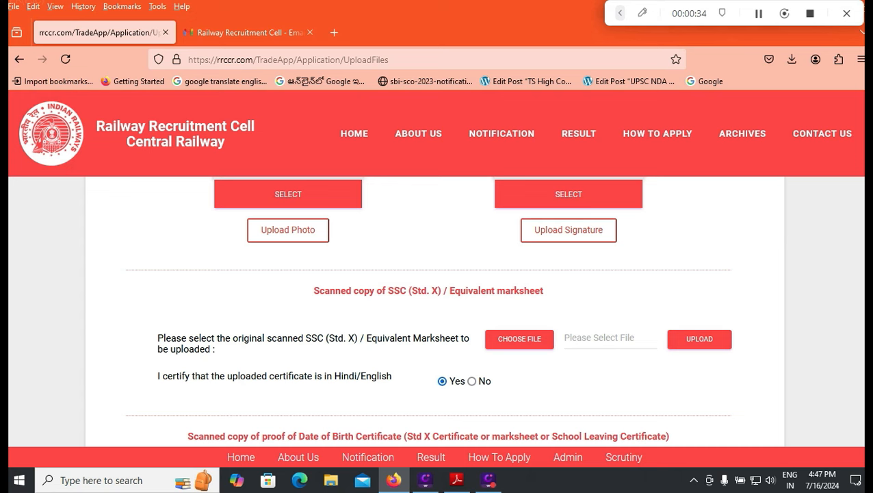
scroll(428, 308, down, 3)
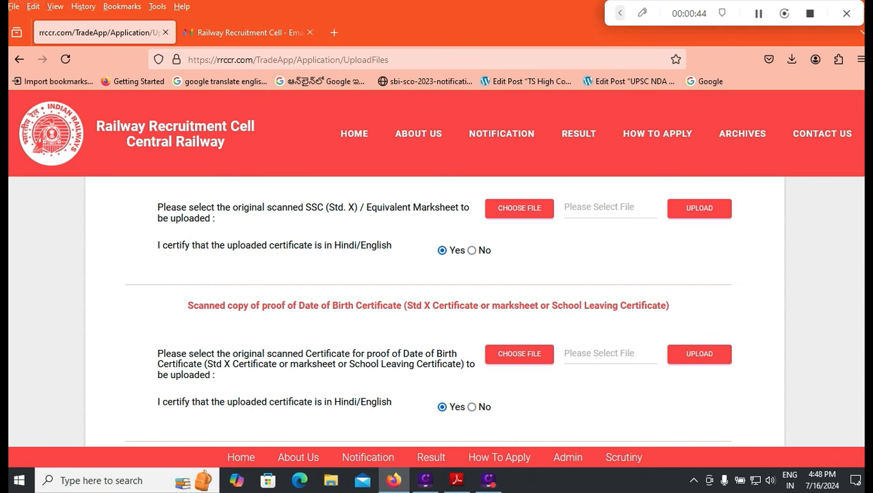
scroll(523, 359, down, 2)
scroll(437, 311, down, 2)
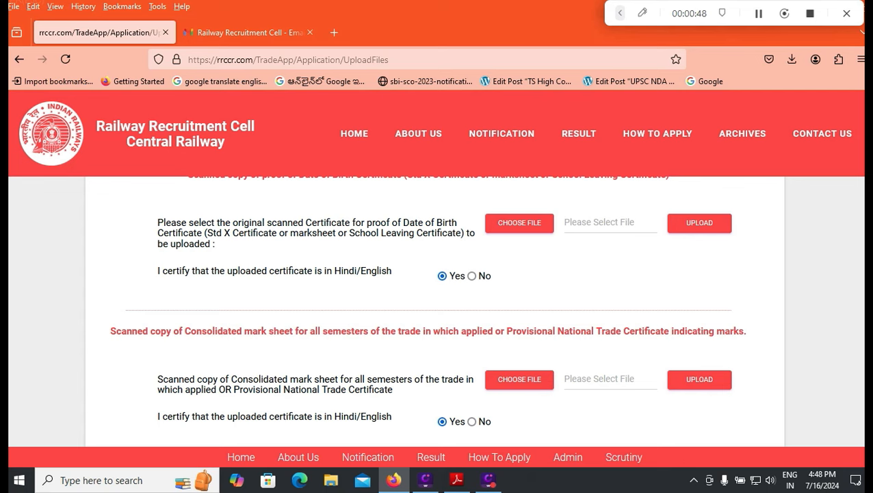
scroll(437, 311, down, 2)
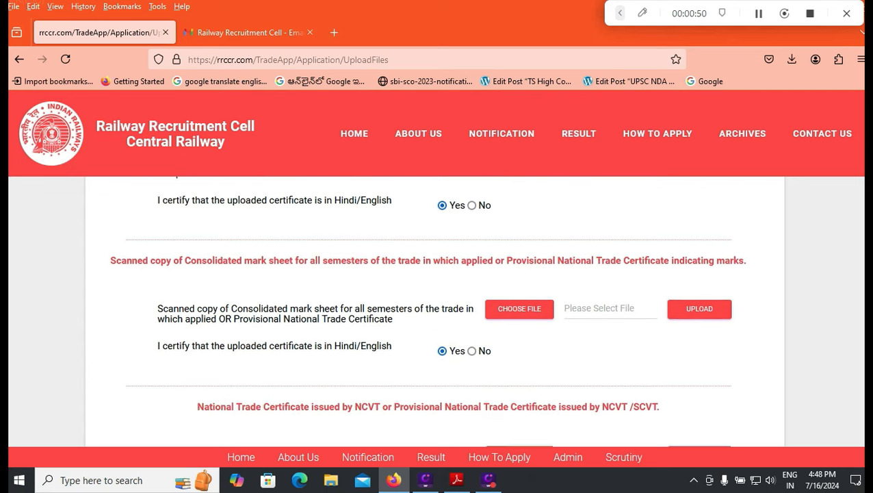
scroll(437, 312, down, 4)
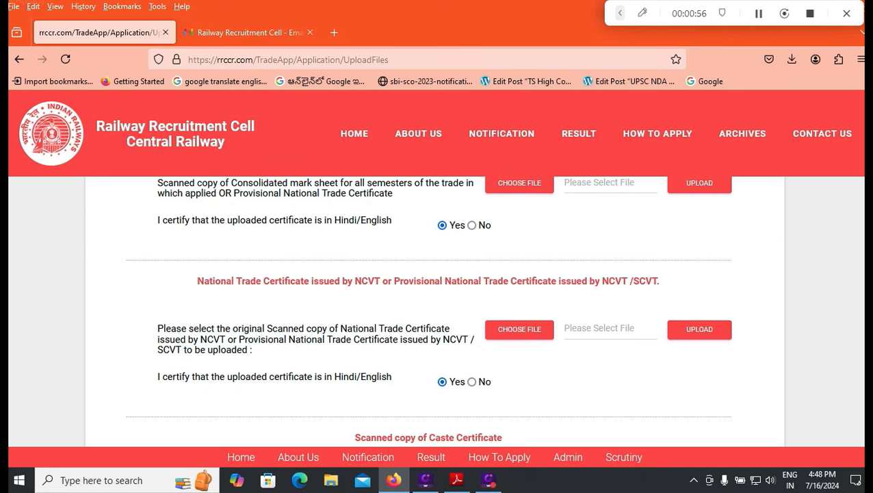
scroll(437, 312, up, 1)
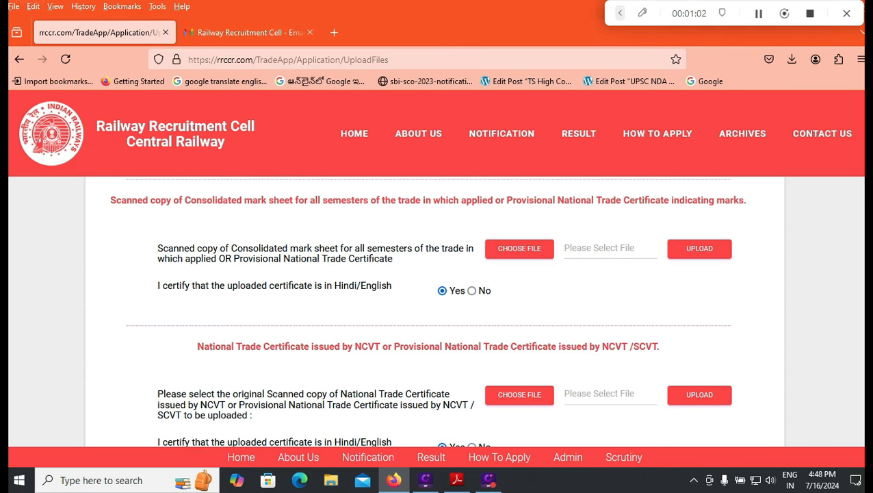
scroll(427, 311, down, 3)
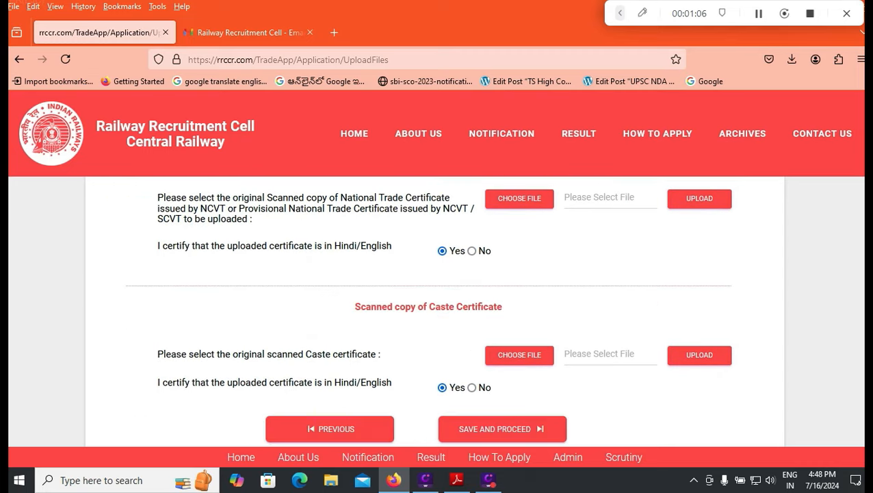
scroll(434, 312, down, 1)
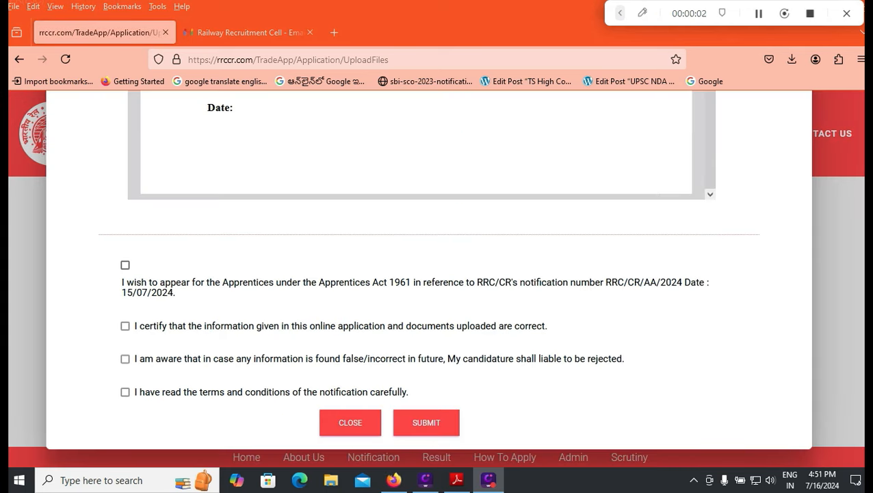
- Tick the four declaration checkboxes, including the notification-terms one, and submit the application
click(125, 264)
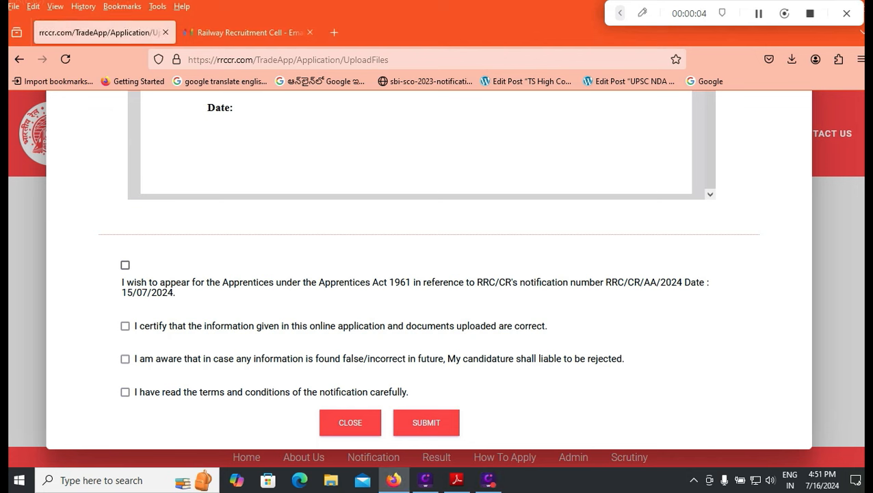
click(125, 326)
click(125, 359)
click(125, 392)
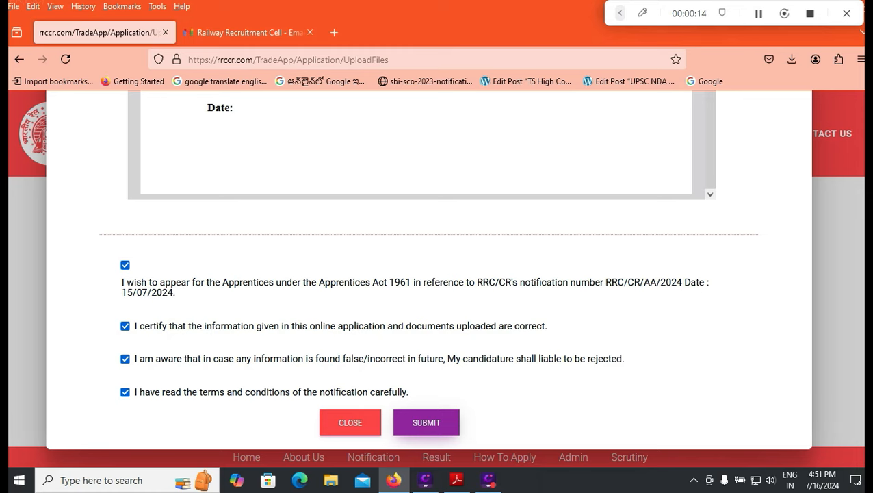
click(426, 423)
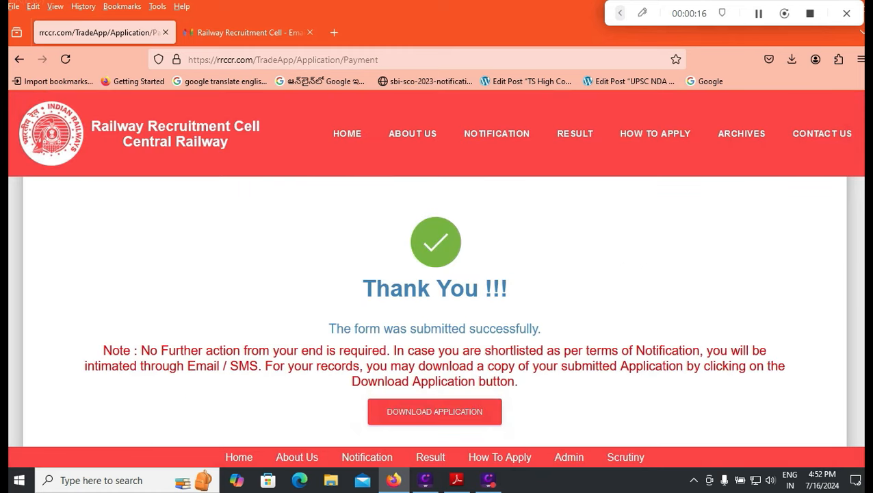